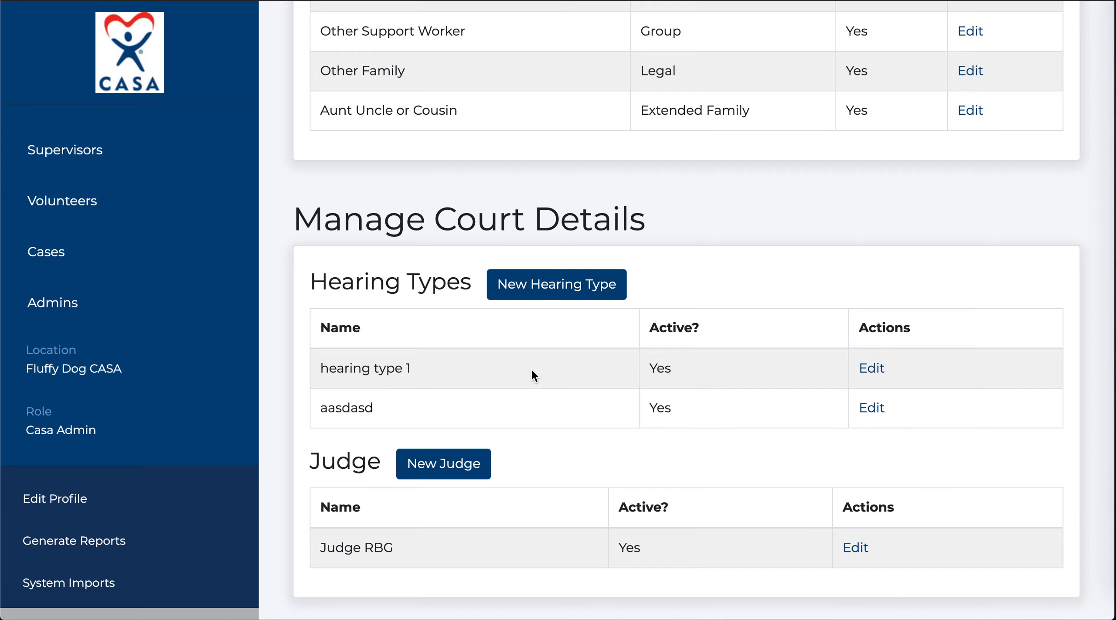
Open the 'hearing type 1' entry in Manage Court Details for editing.
{"action": "left_click", "coordinate": [872, 368]}
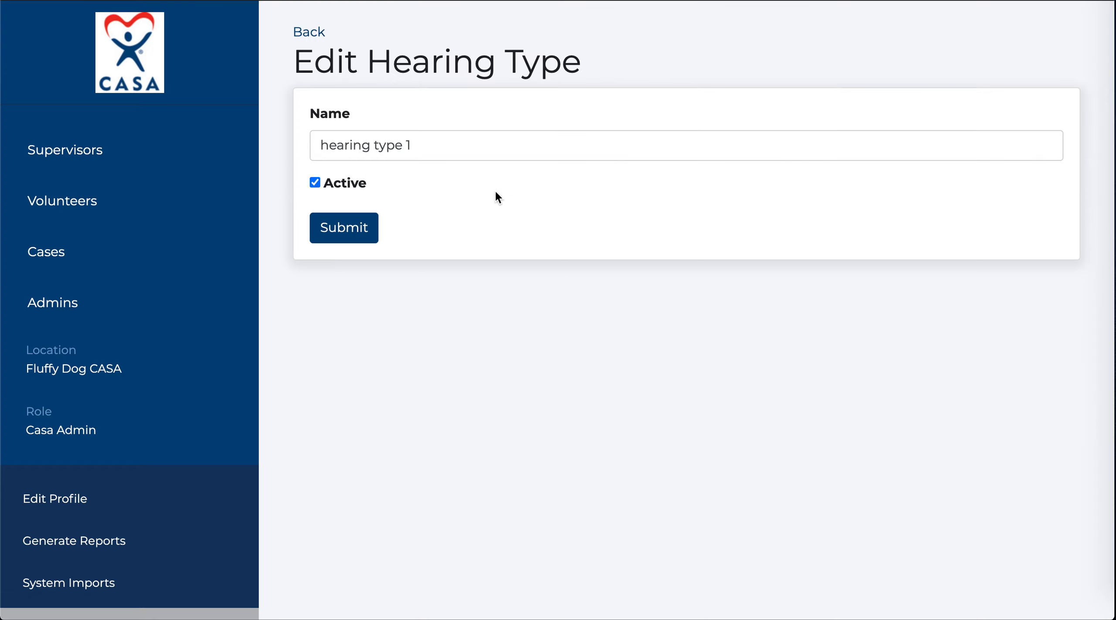
Replace the hearing type name 'hearing type 1' with 'Reunification' and submit it.
{"action": "left_click", "coordinate": [451, 143]}
{"action": "key", "text": "super+a"}
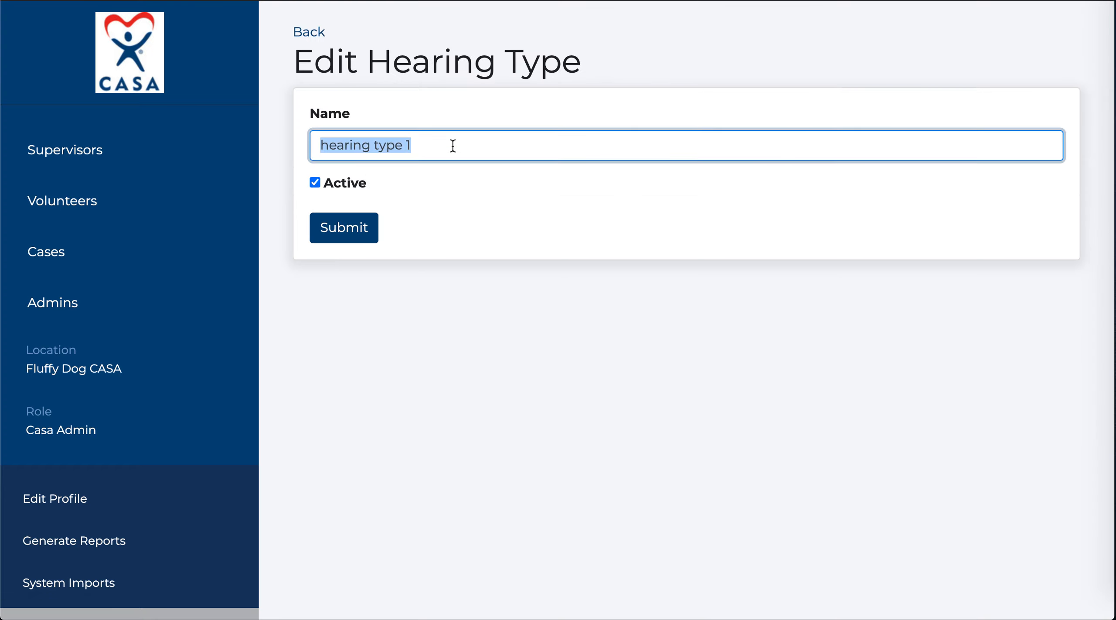
{"action": "type", "text": "Reunification"}
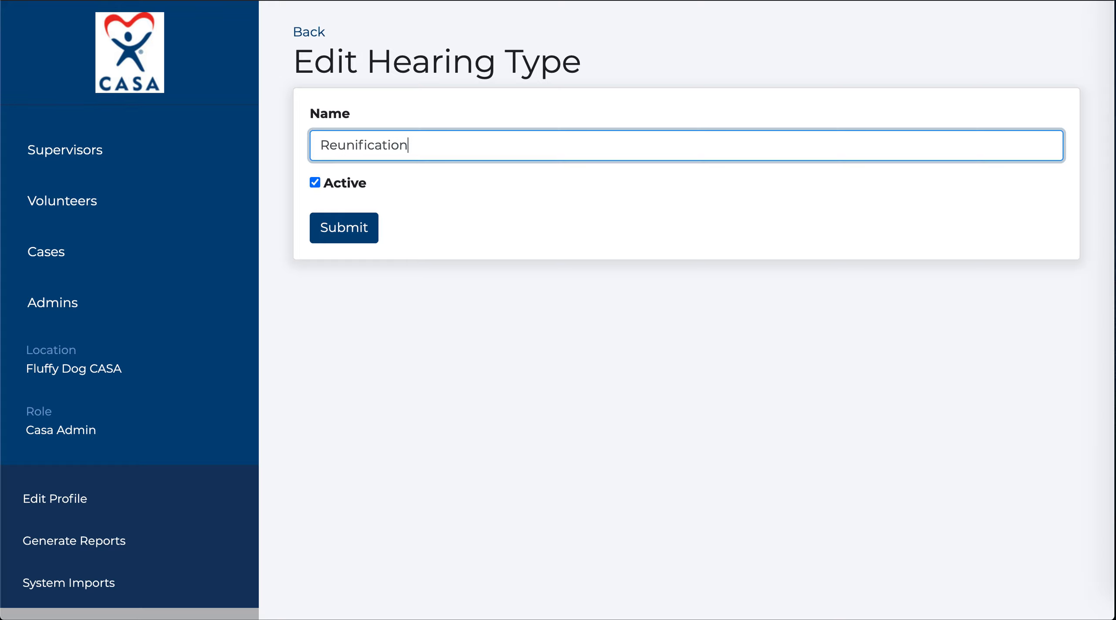
{"action": "left_click", "coordinate": [356, 228]}
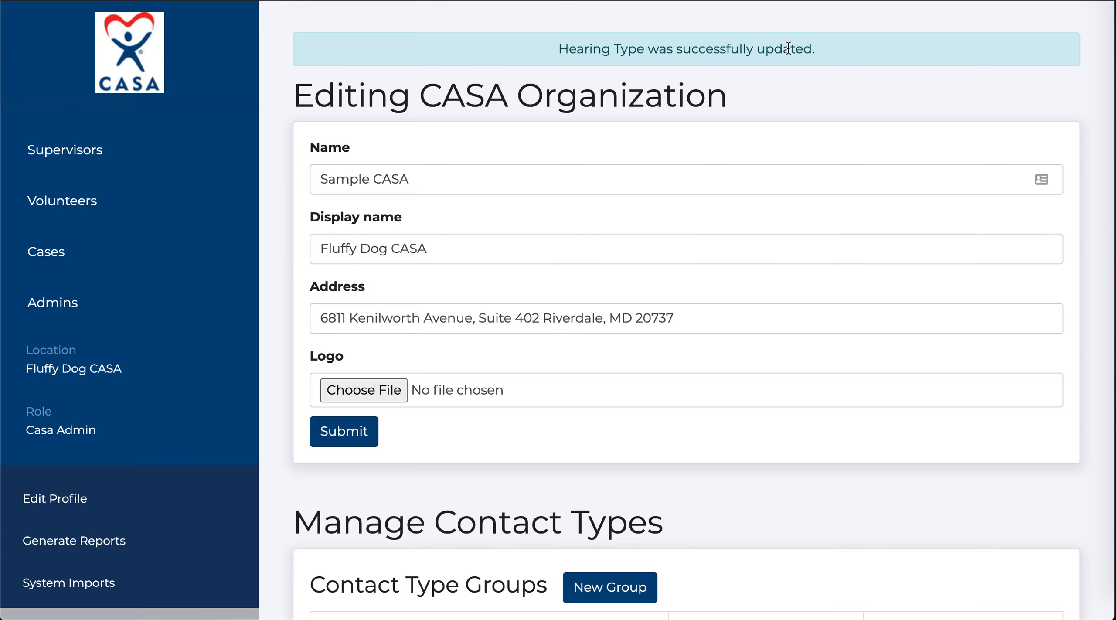
{"action": "scroll", "coordinate": [728, 414], "scroll_direction": "down", "scroll_amount": 15}
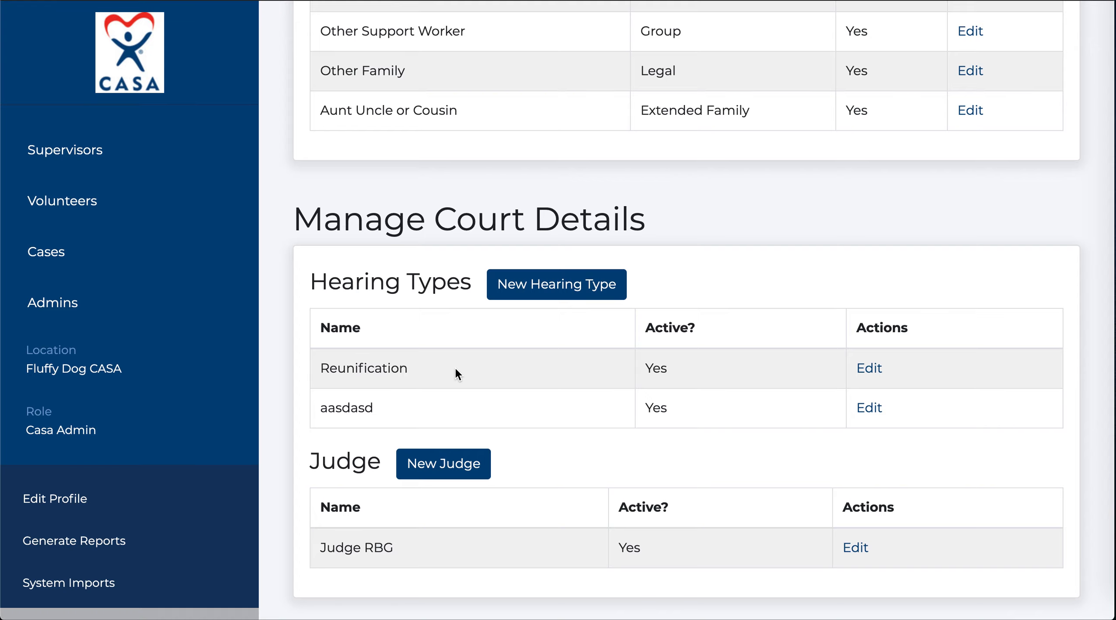
Open the details page of case CINA 19-0091 from the Cases list.
{"action": "left_click", "coordinate": [870, 369]}
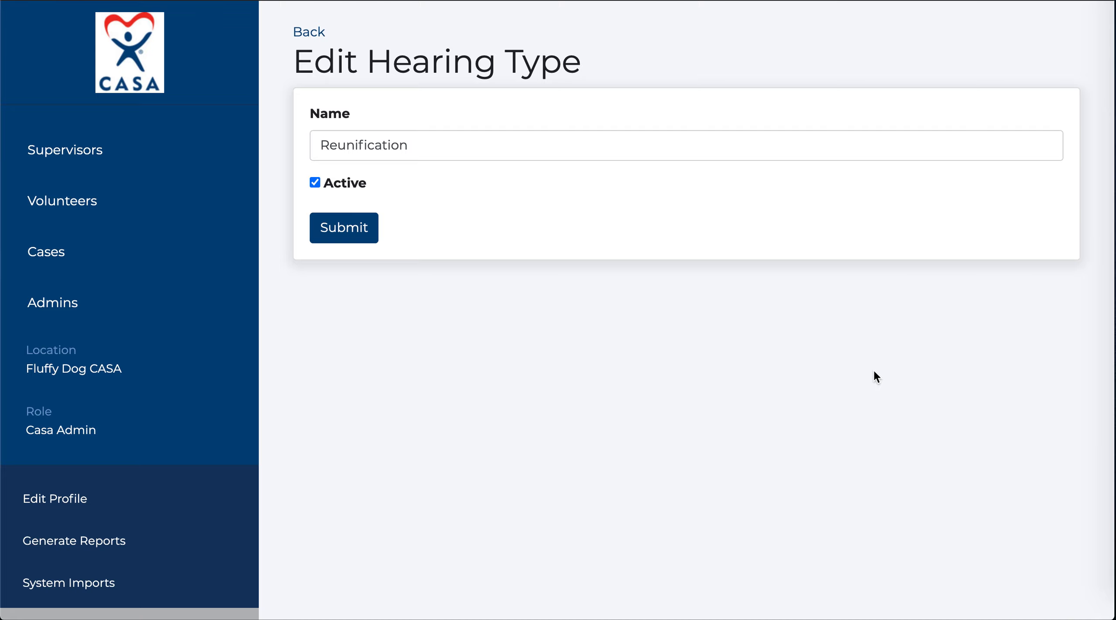
{"action": "left_click", "coordinate": [57, 257]}
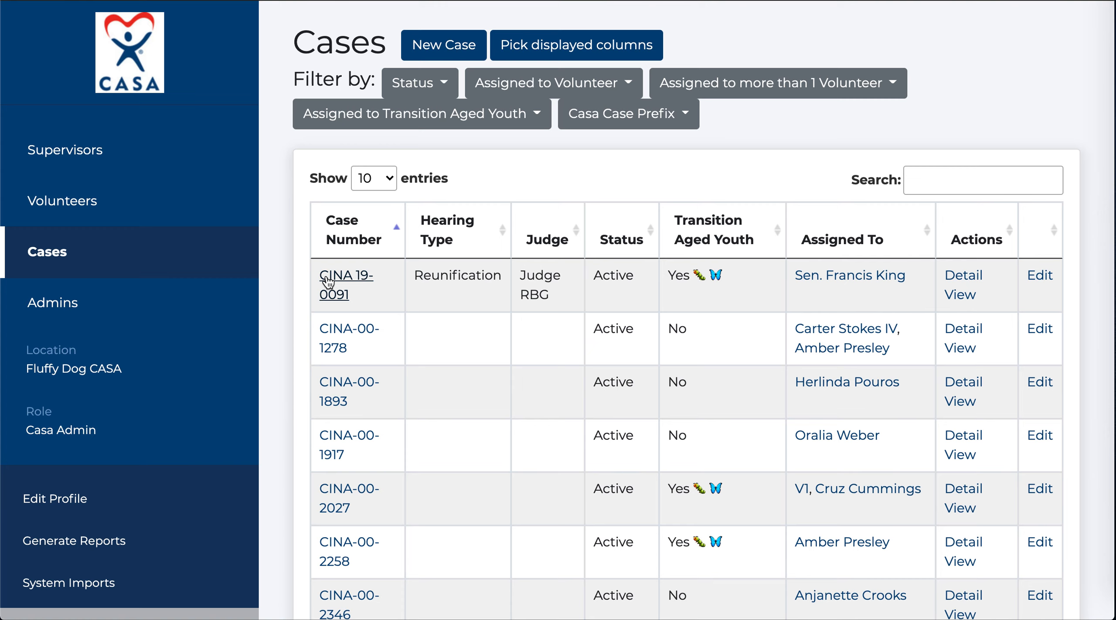
{"action": "left_click", "coordinate": [329, 278]}
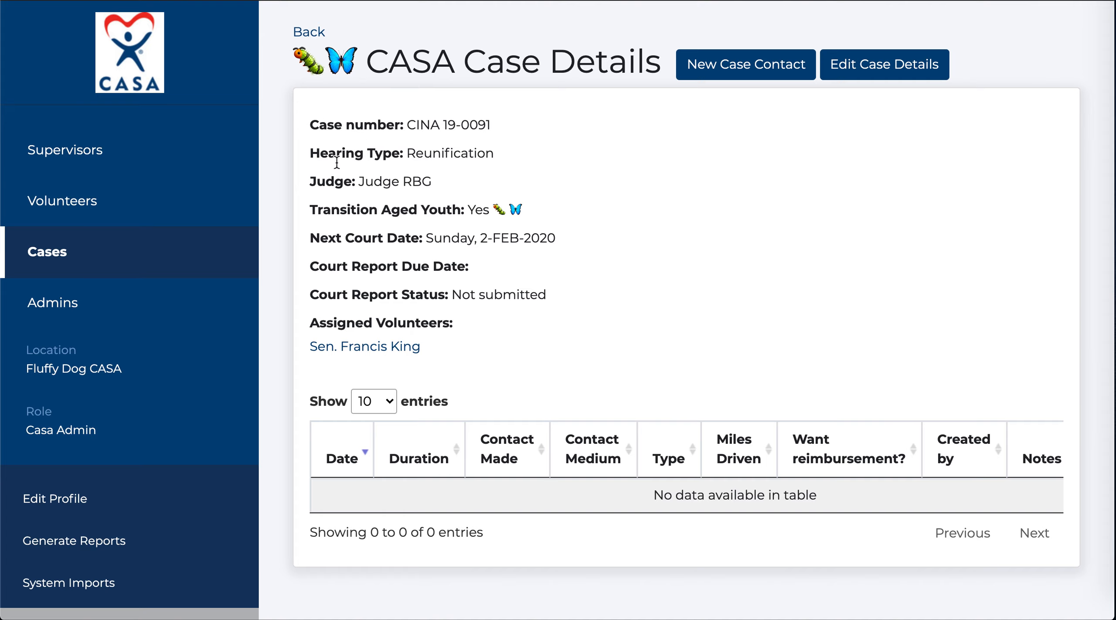
Confirm in the case's edit form that Reunification remains its hearing type.
{"action": "left_click_drag", "start_coordinate": [311, 152], "coordinate": [534, 186]}
{"action": "left_click", "coordinate": [536, 184]}
{"action": "left_click", "coordinate": [885, 76]}
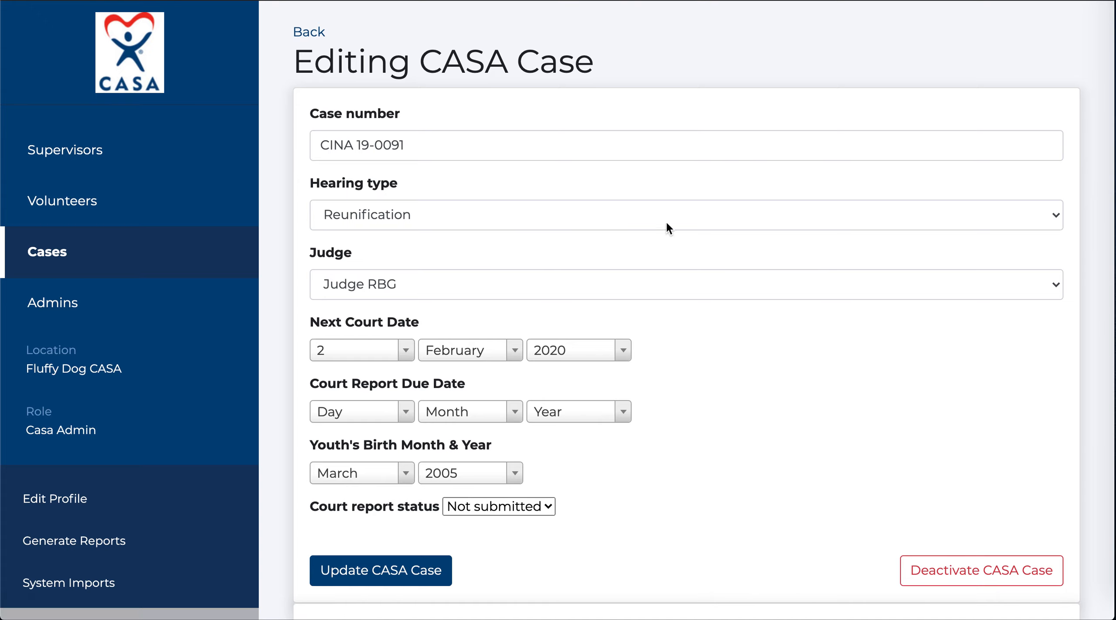
{"action": "left_click", "coordinate": [667, 223]}
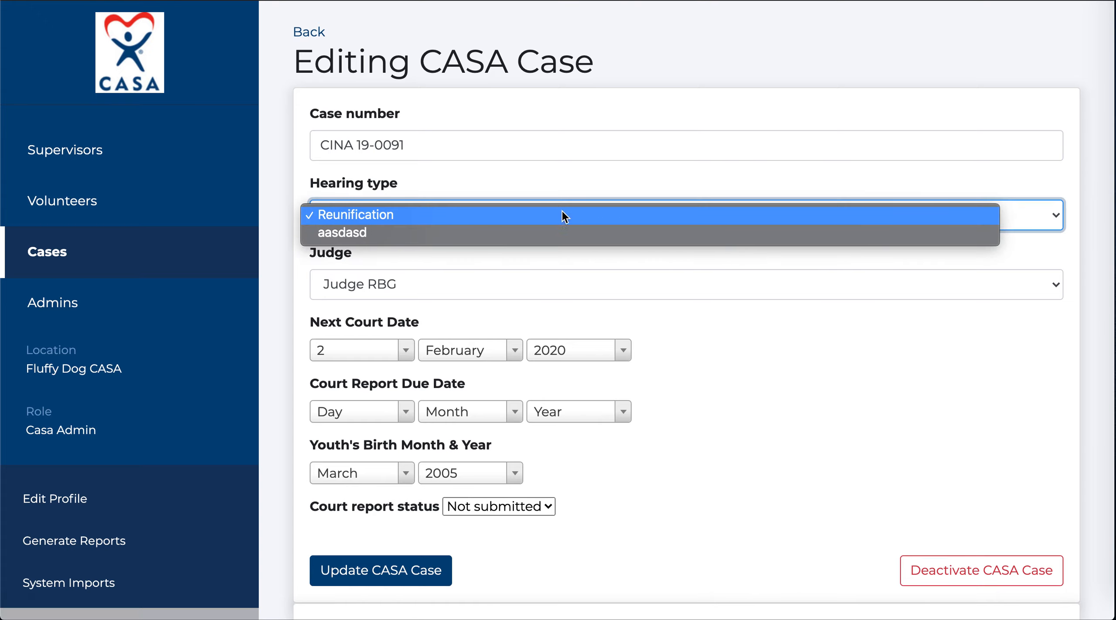
{"action": "left_click", "coordinate": [548, 214]}
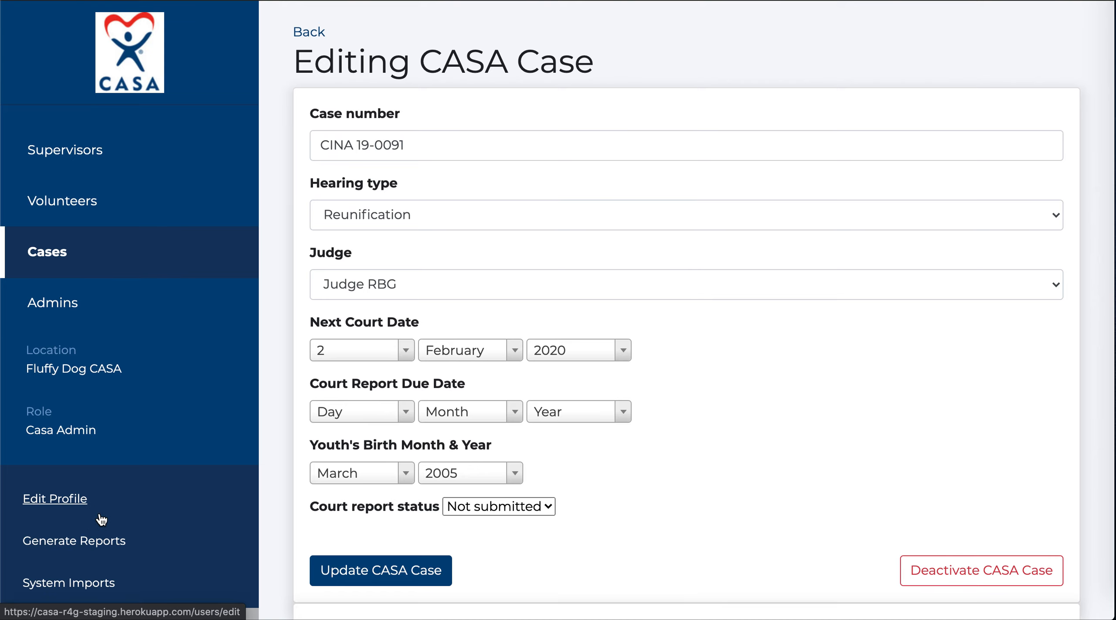
Uncheck Active on the Reunification hearing type and save it.
{"action": "scroll", "coordinate": [101, 520], "scroll_direction": "down", "scroll_amount": 4}
{"action": "left_click", "coordinate": [67, 445]}
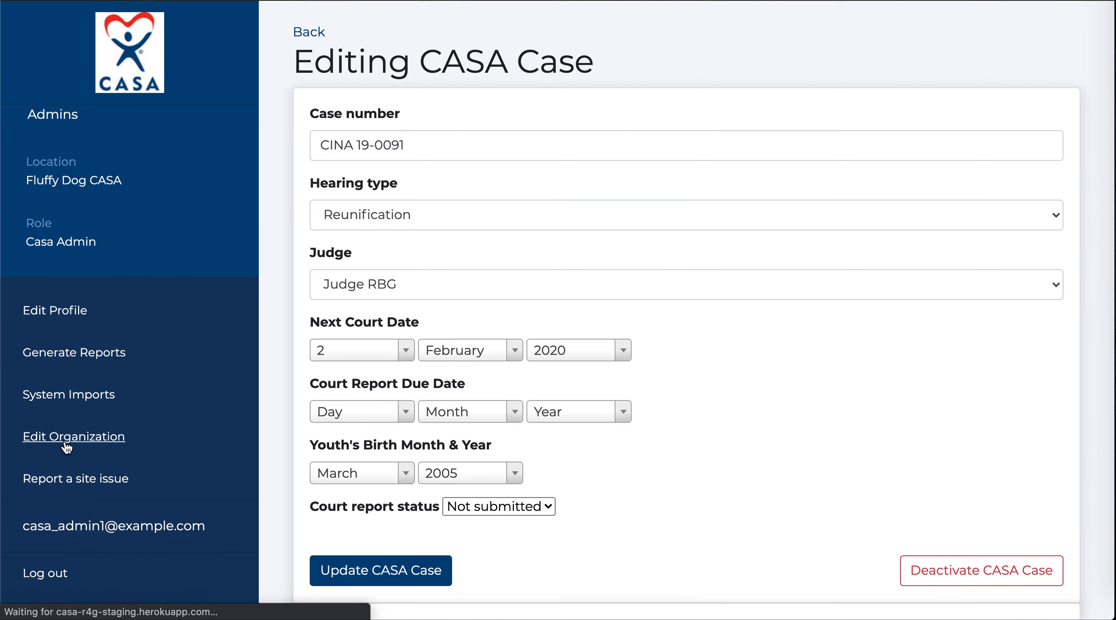
{"action": "scroll", "coordinate": [710, 465], "scroll_direction": "down", "scroll_amount": 15}
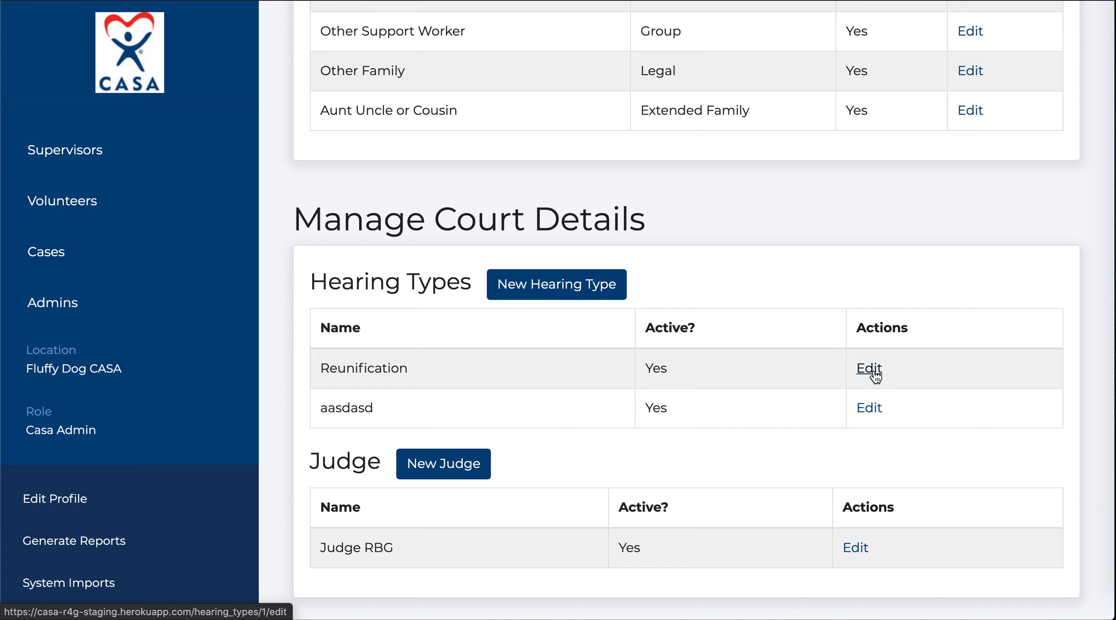
{"action": "left_click", "coordinate": [870, 368]}
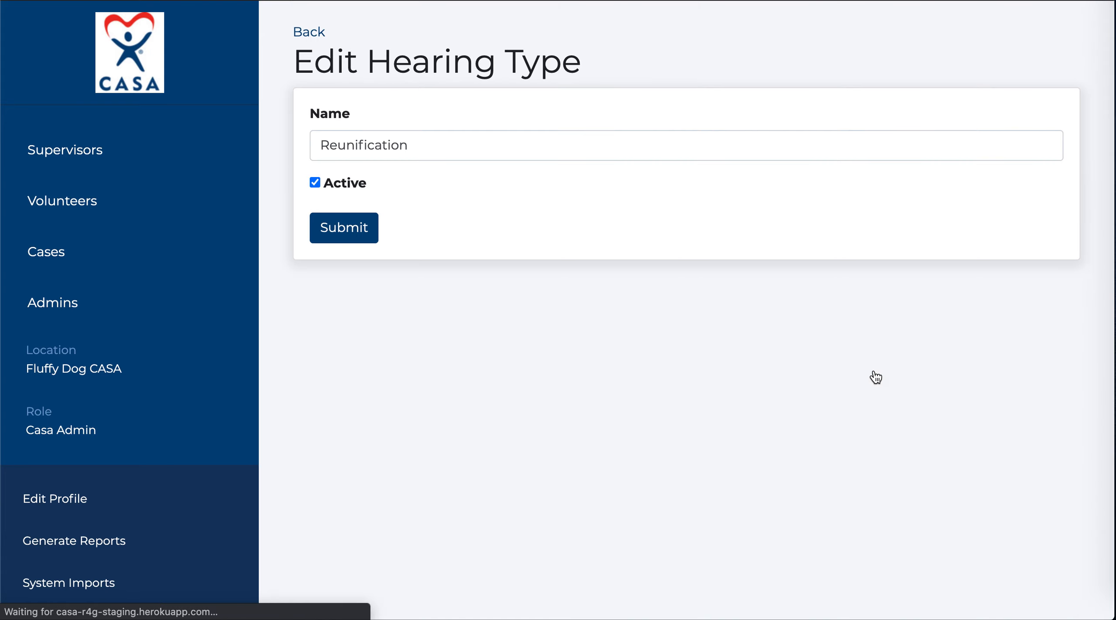
{"action": "left_click", "coordinate": [315, 182]}
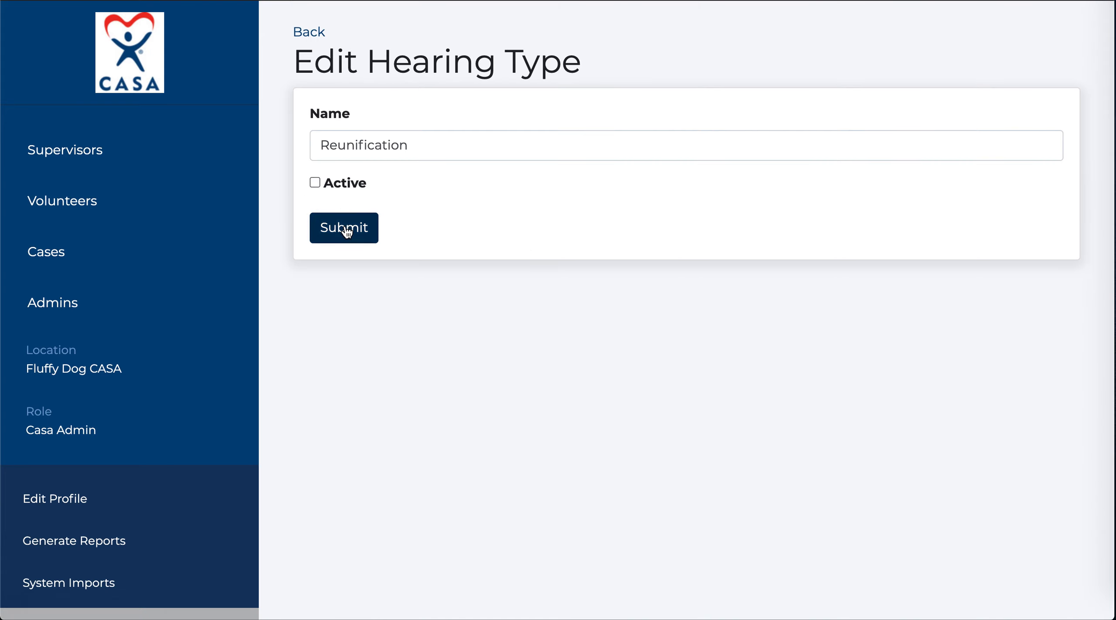
{"action": "left_click", "coordinate": [346, 225]}
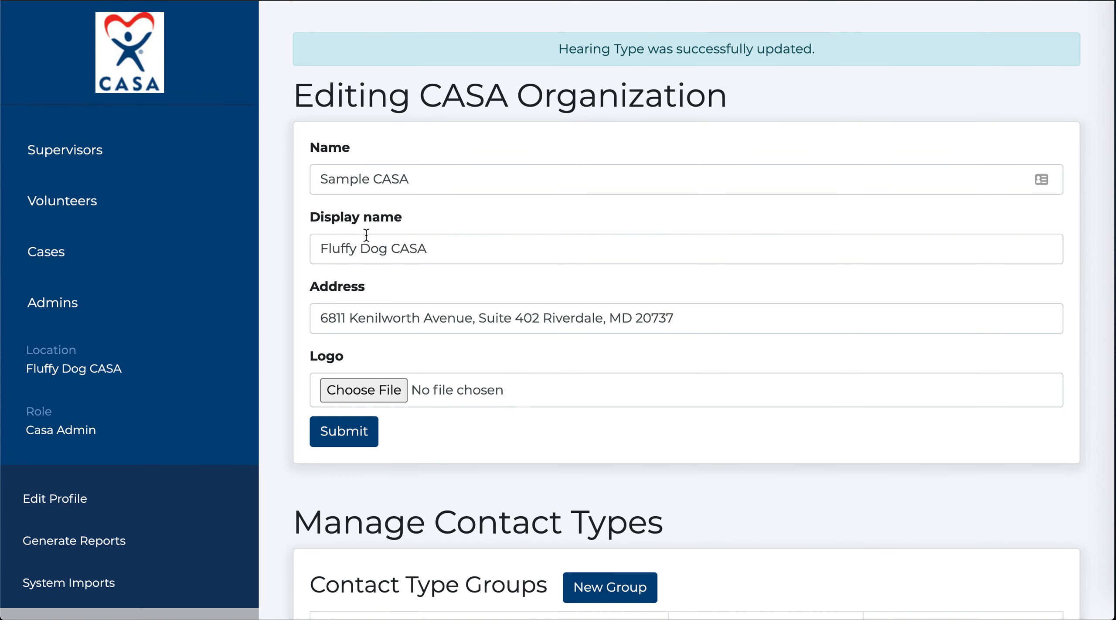
Edit case CINA 19-0091 and verify 'aasdasd' is the only hearing type offered.
{"action": "left_click", "coordinate": [57, 258]}
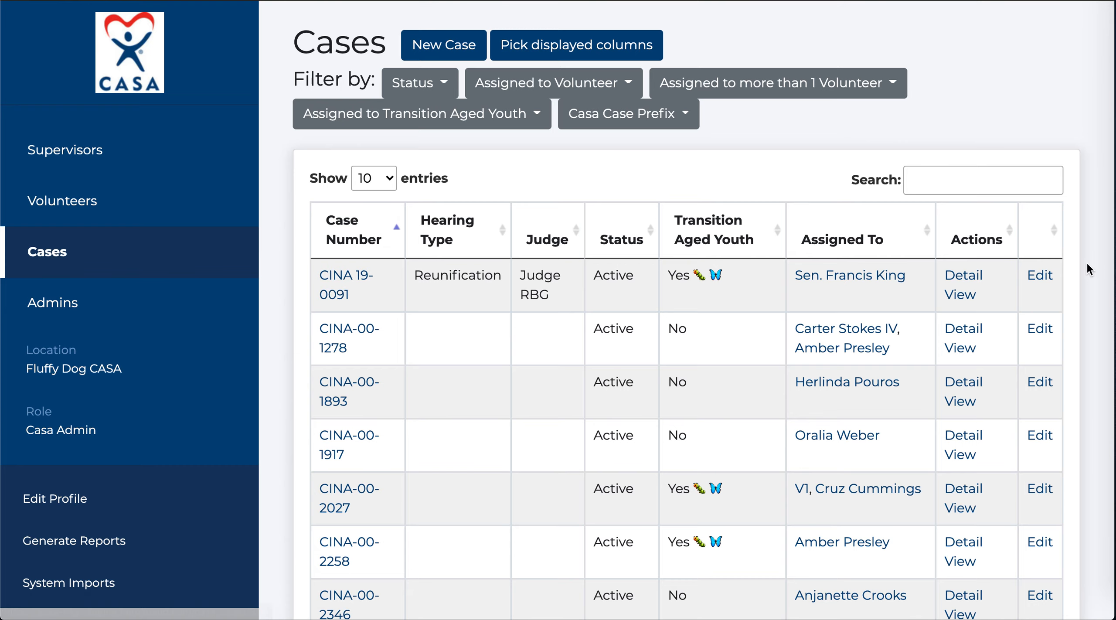
{"action": "left_click", "coordinate": [1046, 278]}
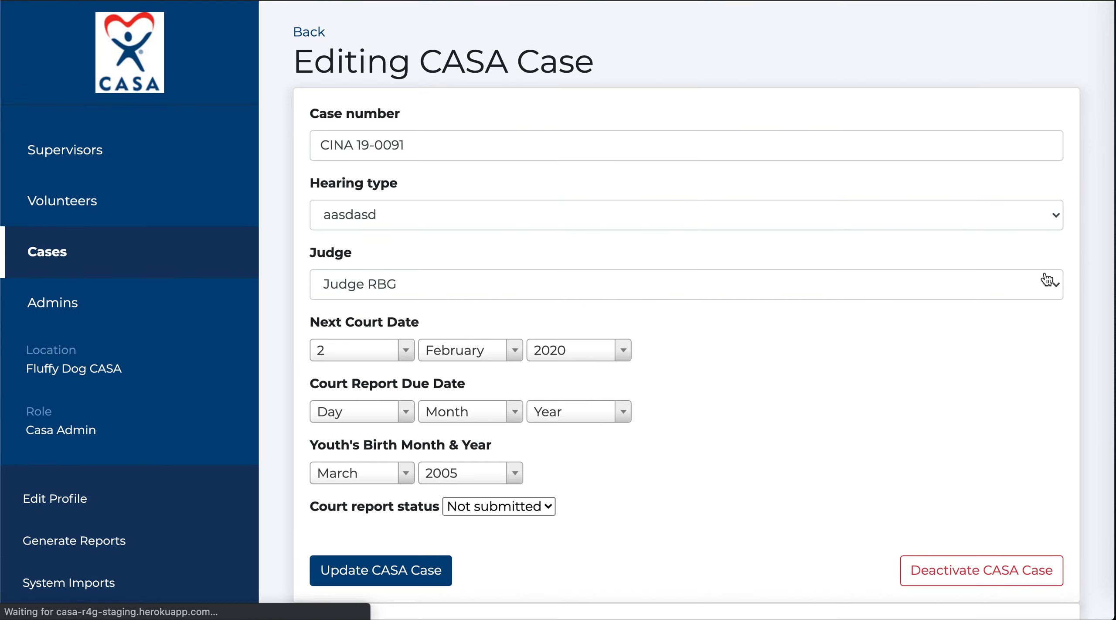
{"action": "left_click", "coordinate": [1050, 216]}
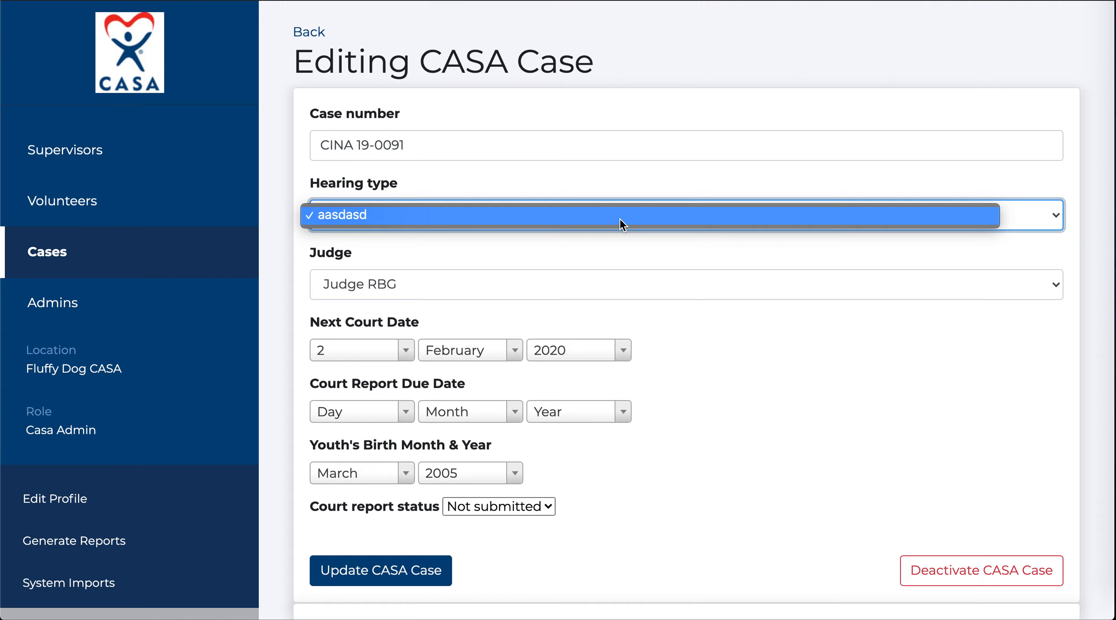
{"action": "left_click", "coordinate": [447, 255]}
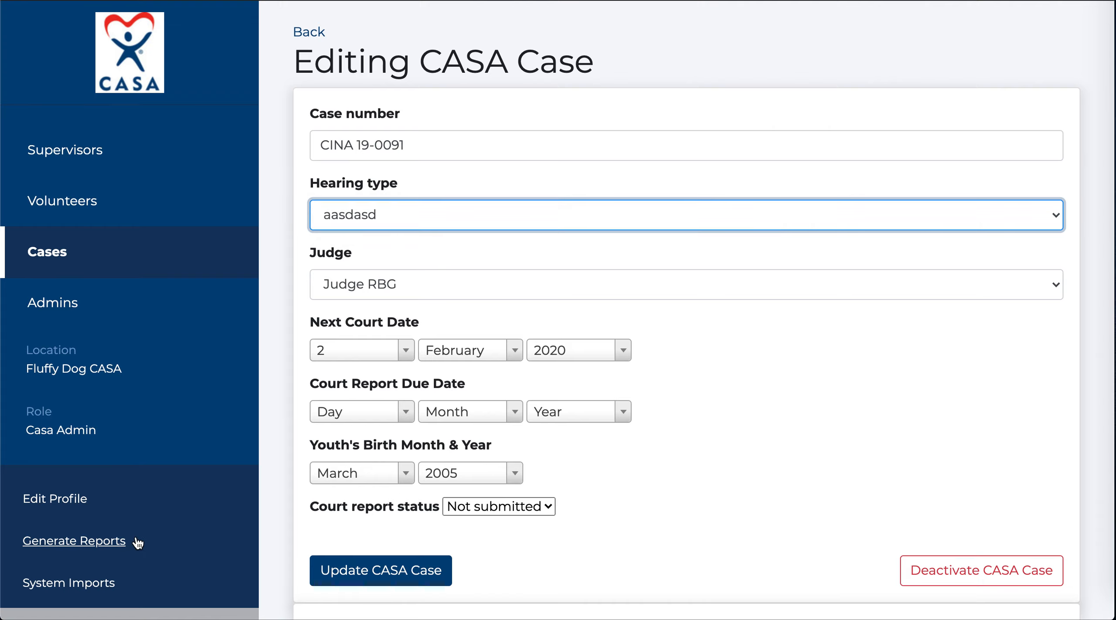
Create a new active hearing type named 'Permanency' in the organization settings.
{"action": "scroll", "coordinate": [136, 535], "scroll_direction": "down", "scroll_amount": 5}
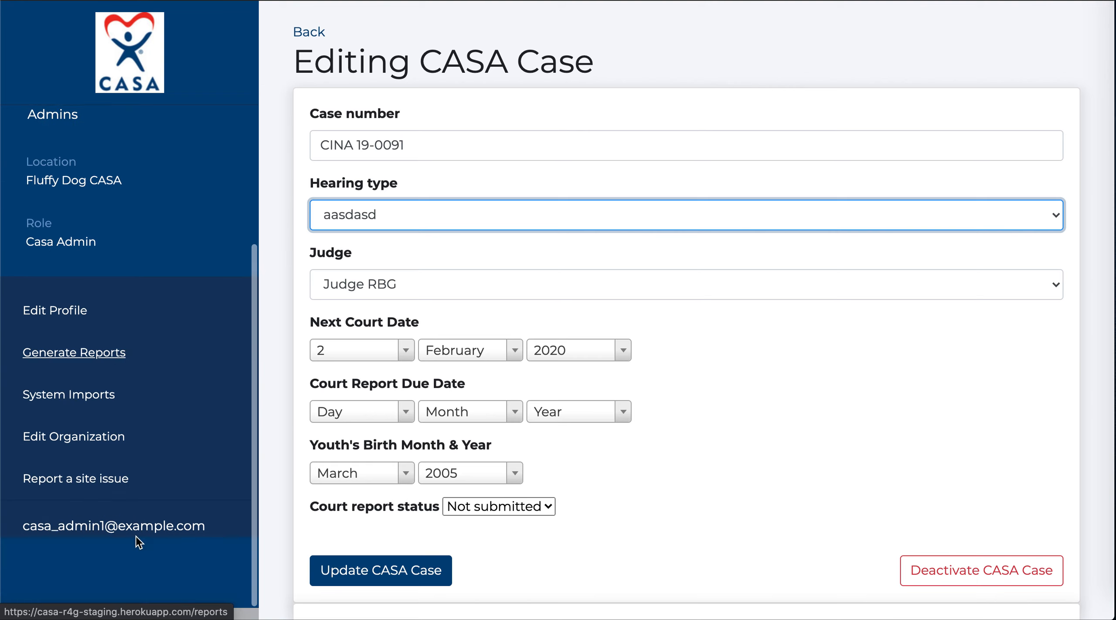
{"action": "left_click", "coordinate": [90, 439]}
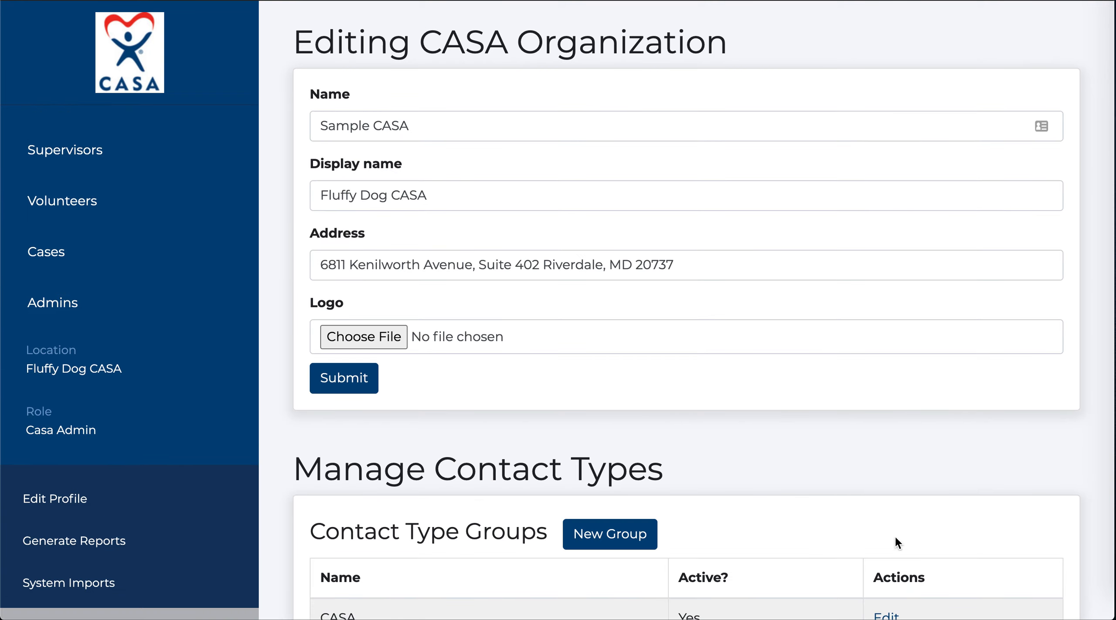
{"action": "scroll", "coordinate": [898, 540], "scroll_direction": "down", "scroll_amount": 15}
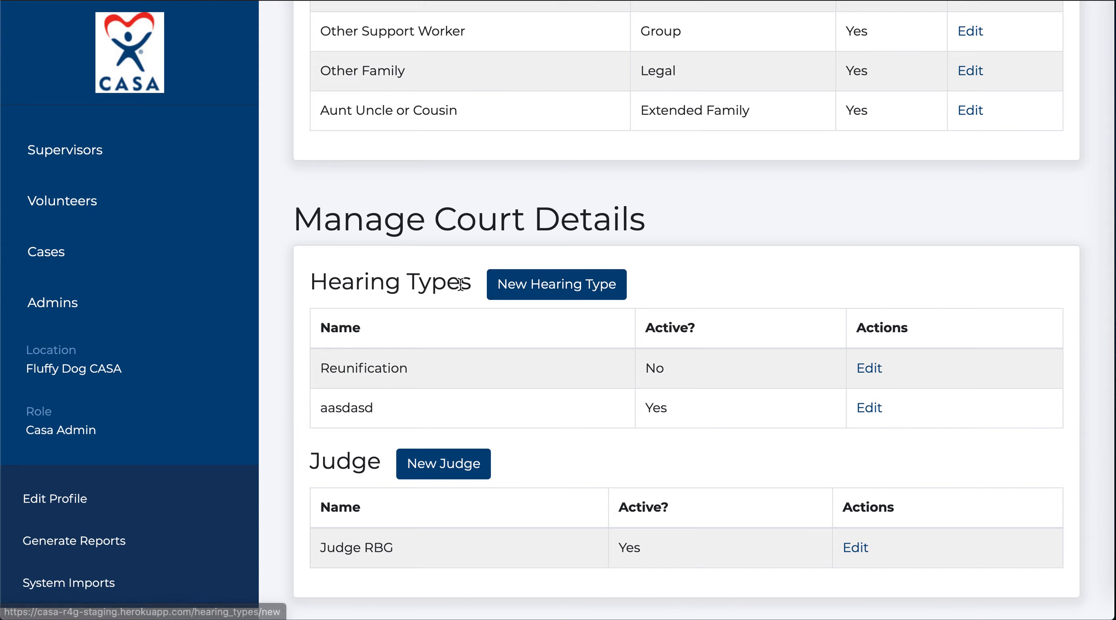
{"action": "left_click", "coordinate": [580, 290]}
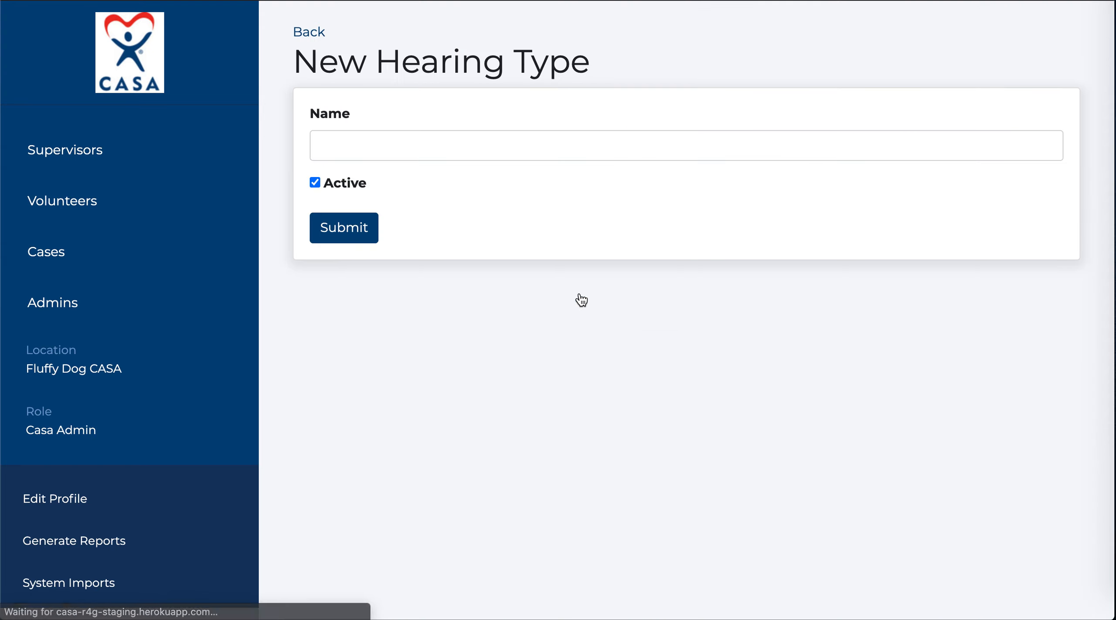
{"action": "left_click", "coordinate": [414, 136]}
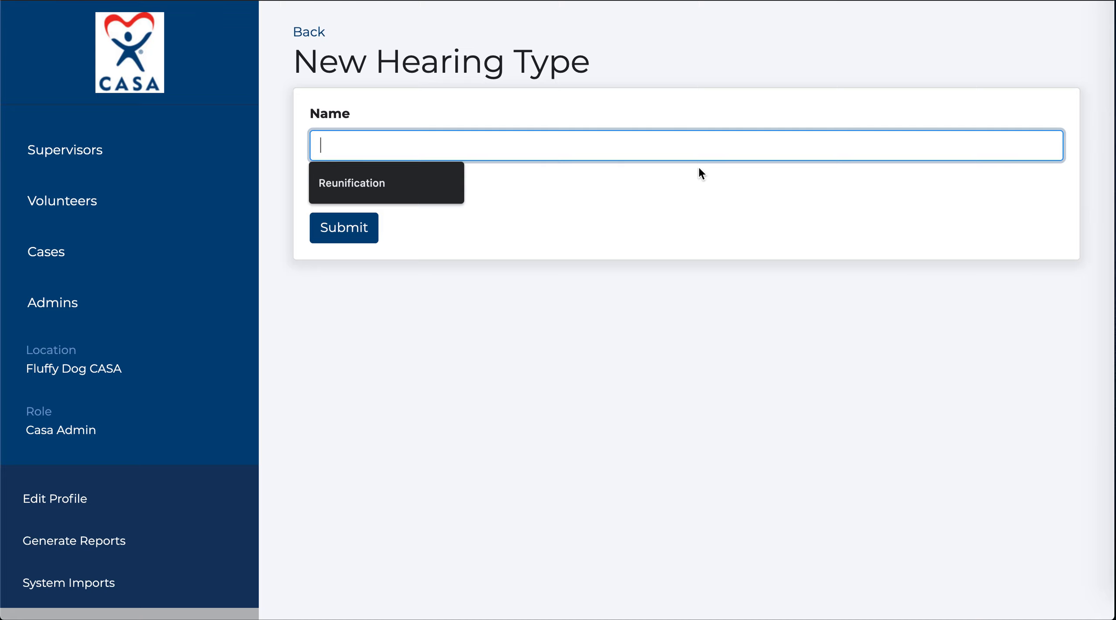
{"action": "type", "text": "Permanency"}
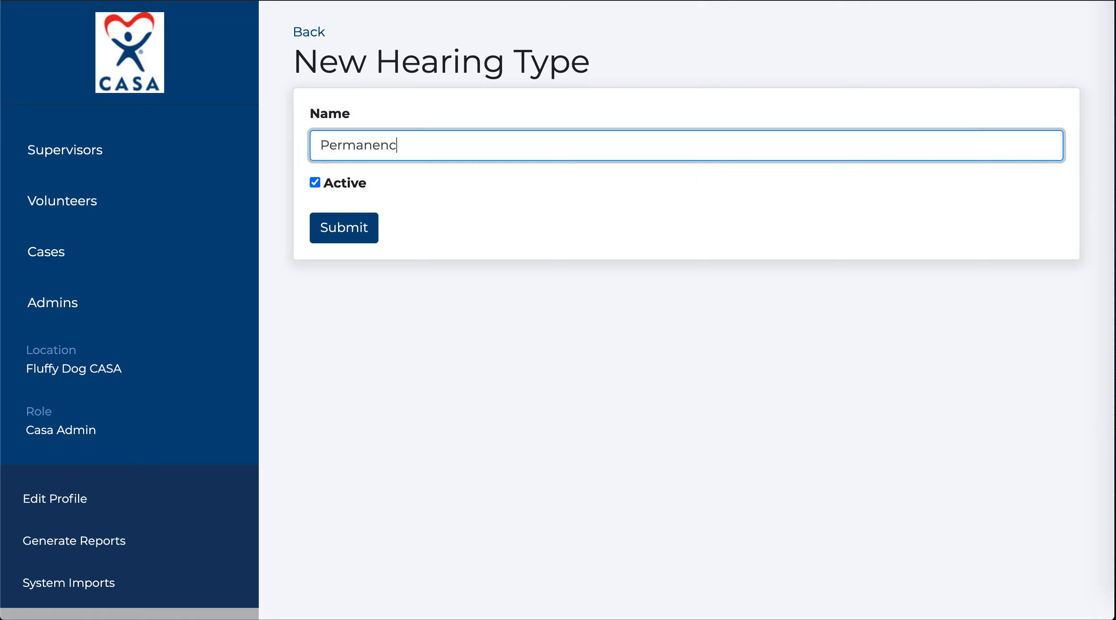
{"action": "left_click", "coordinate": [349, 230]}
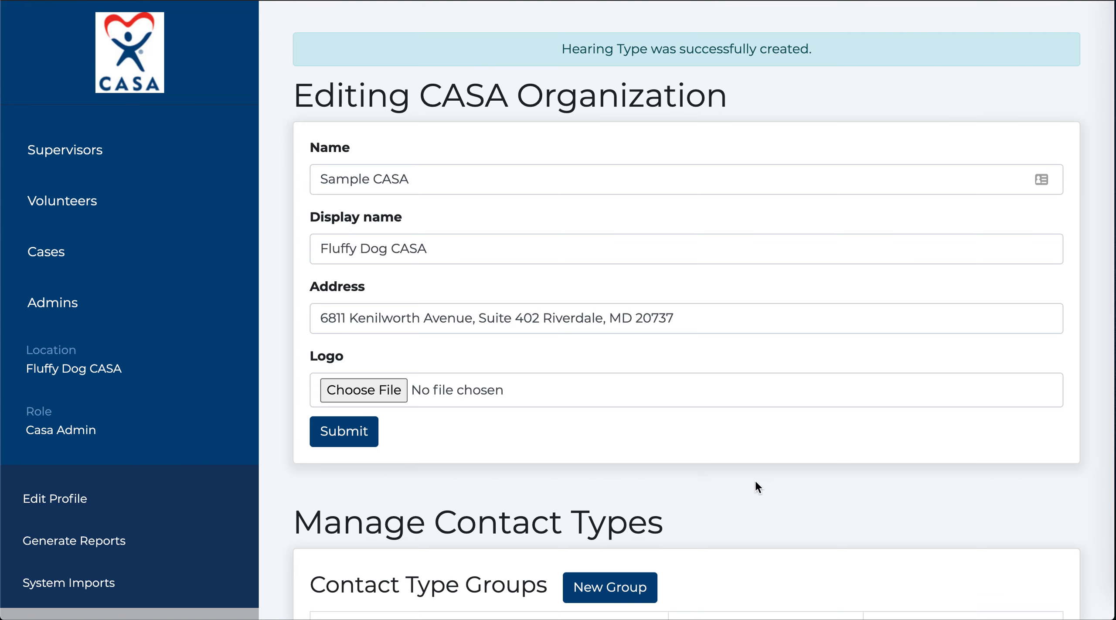
{"action": "scroll", "coordinate": [770, 484], "scroll_direction": "down", "scroll_amount": 20}
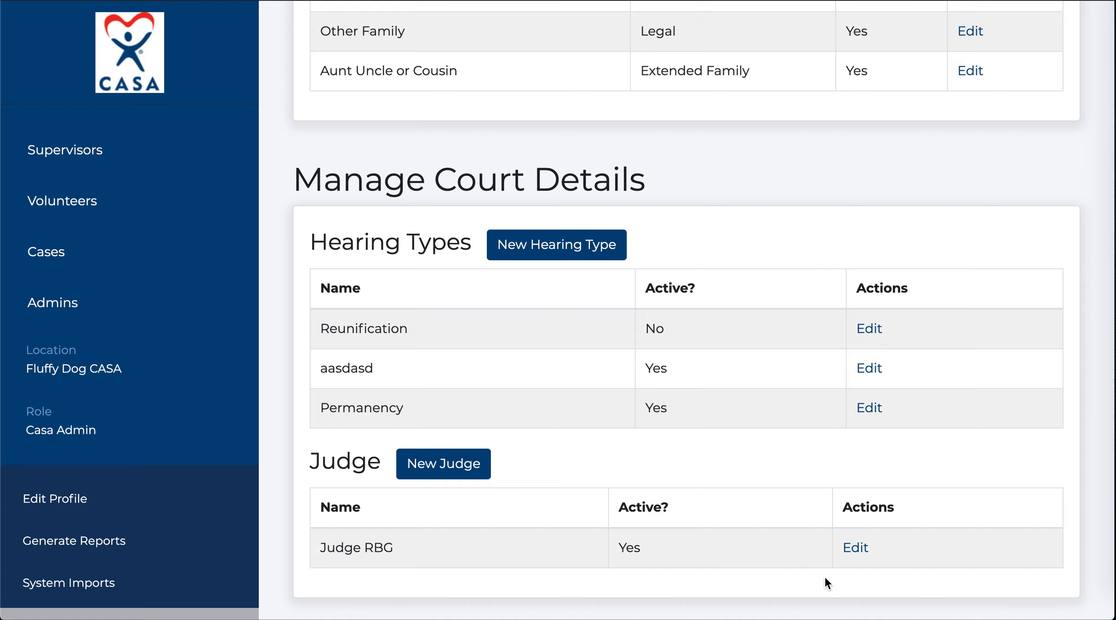
Edit the existing judge entry, replace its name with the new judge name, and save.
{"action": "left_click", "coordinate": [857, 550]}
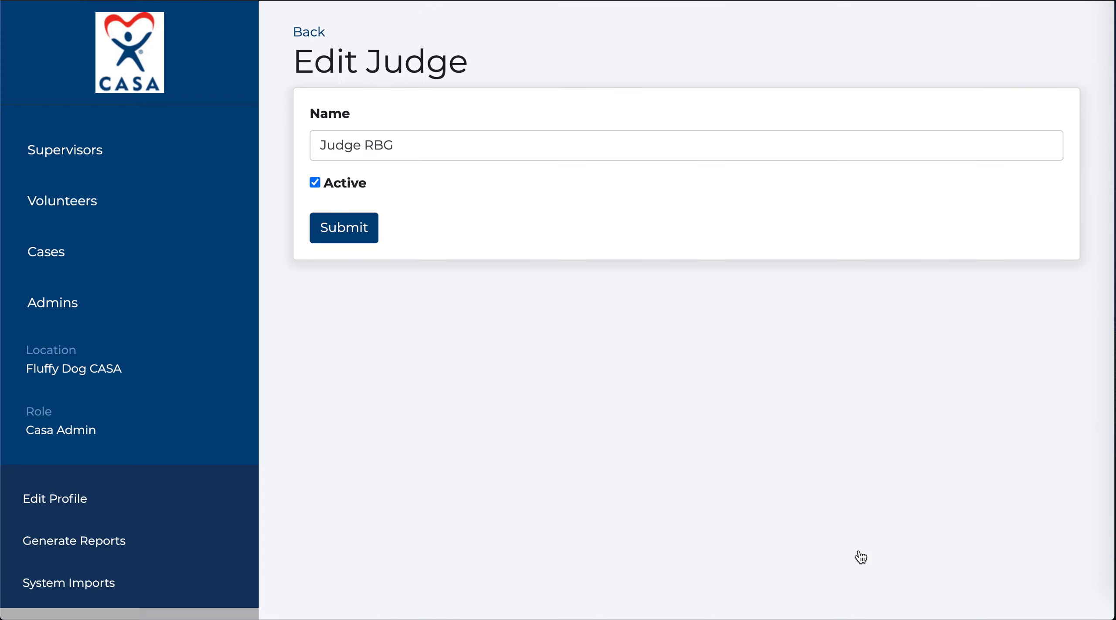
{"action": "left_click_drag", "start_coordinate": [393, 145], "coordinate": [374, 143]}
{"action": "type", "text": "oha"}
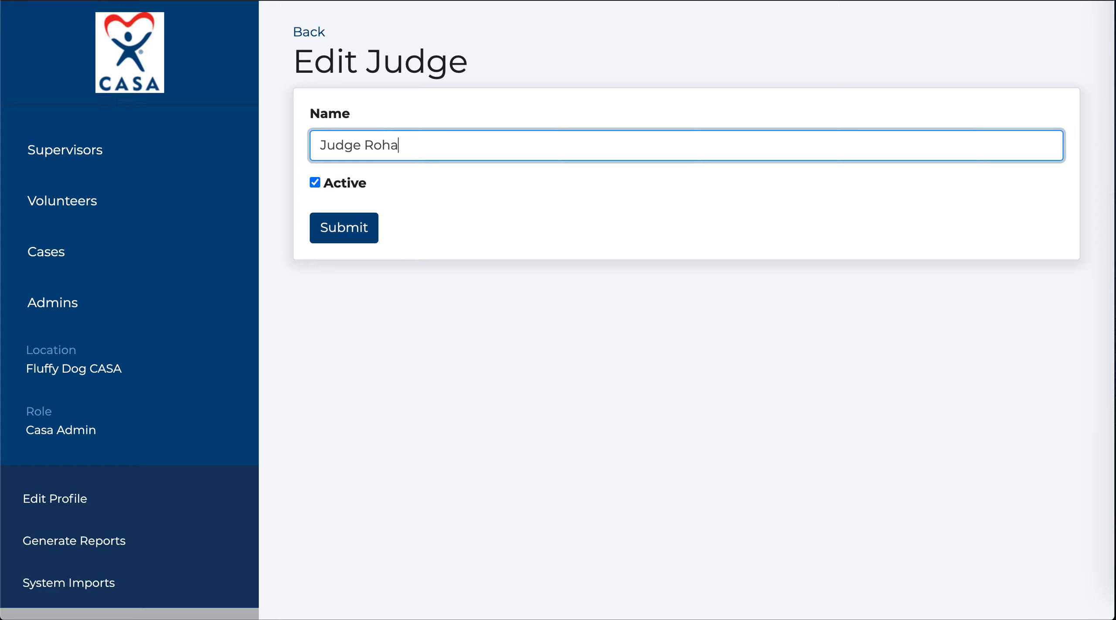
{"action": "left_click", "coordinate": [344, 231]}
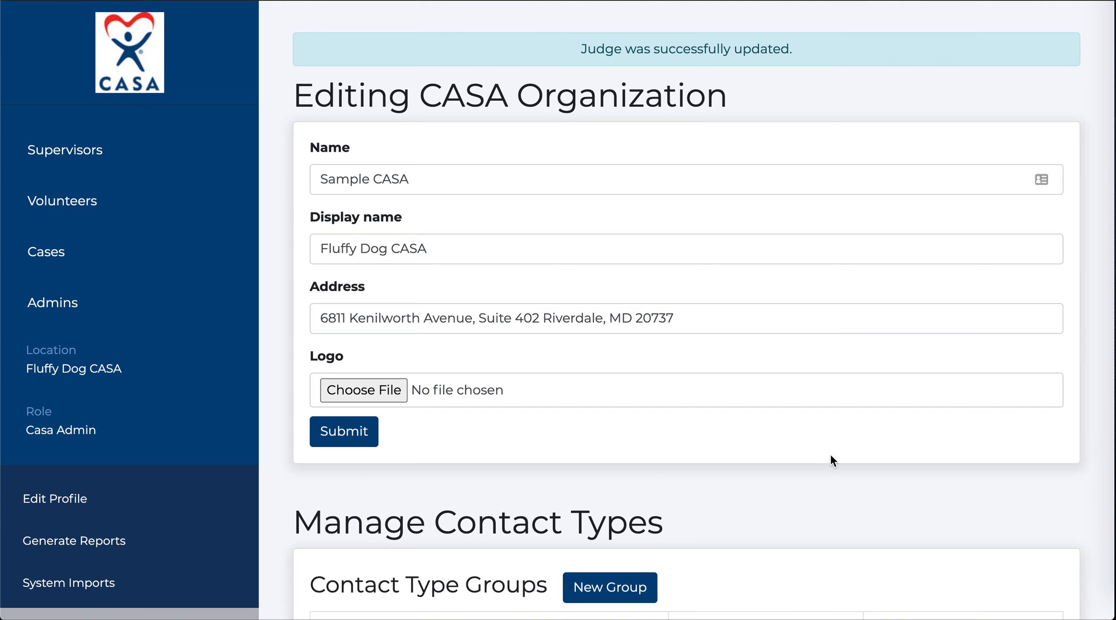
{"action": "scroll", "coordinate": [865, 454], "scroll_direction": "down", "scroll_amount": 1}
{"action": "scroll", "coordinate": [863, 452], "scroll_direction": "down", "scroll_amount": 15}
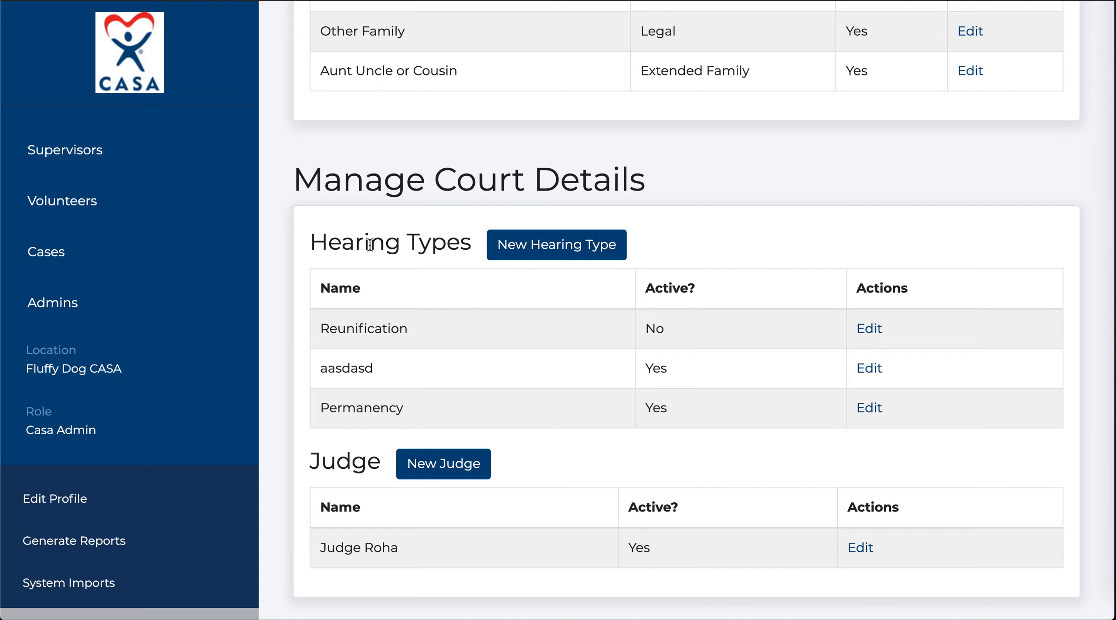
{"action": "left_click", "coordinate": [43, 266]}
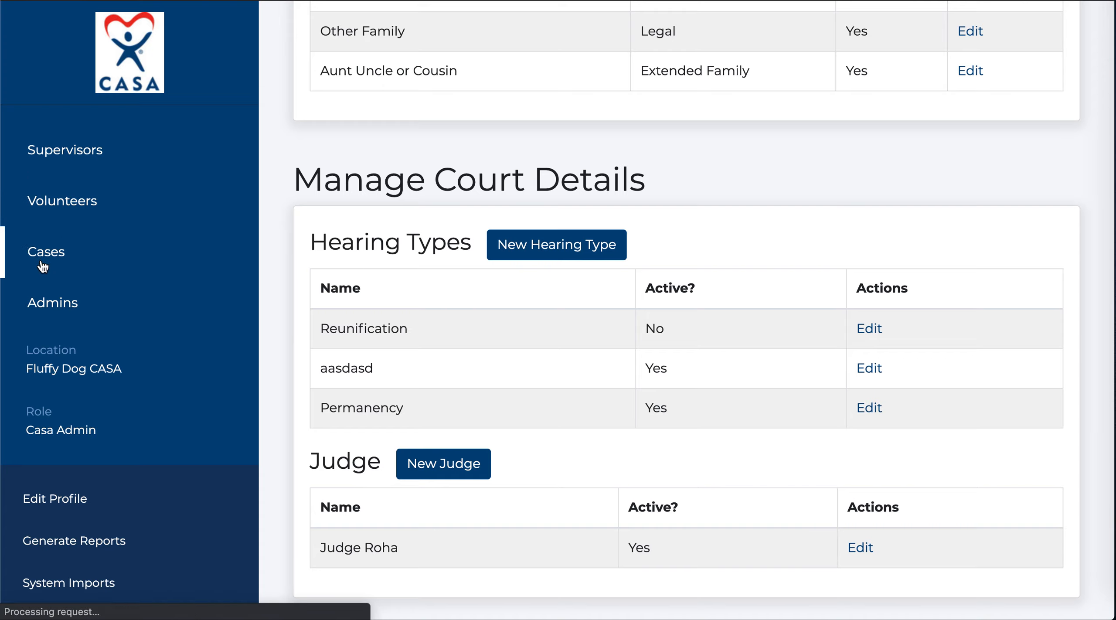
Check that case CINA 19-0091's Judge dropdown offers only the renamed judge.
{"action": "left_click", "coordinate": [349, 284]}
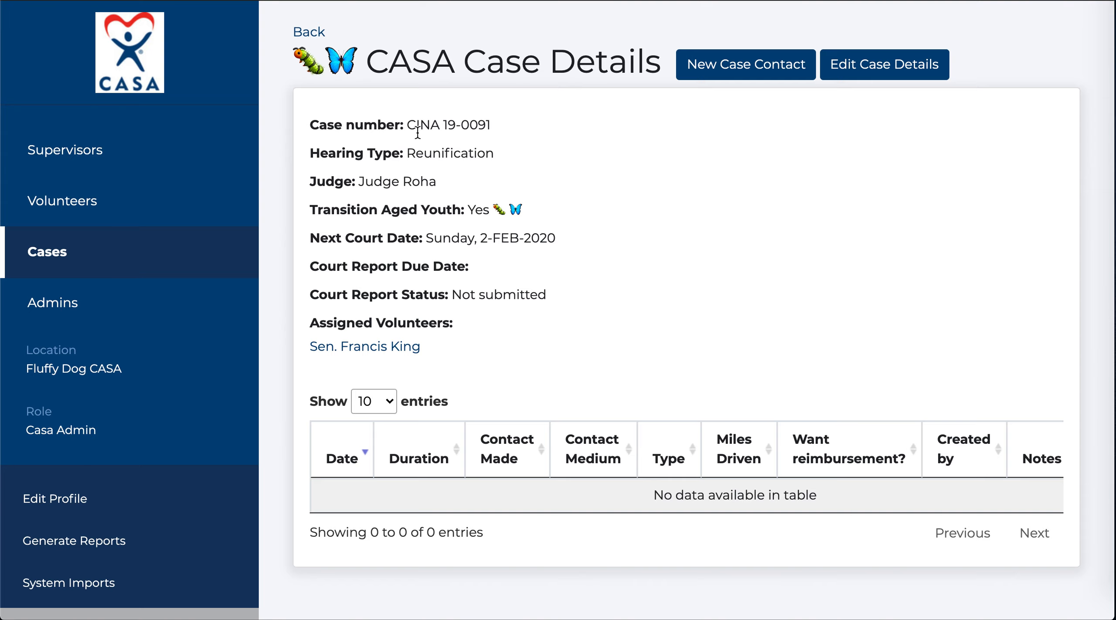
{"action": "left_click", "coordinate": [895, 77]}
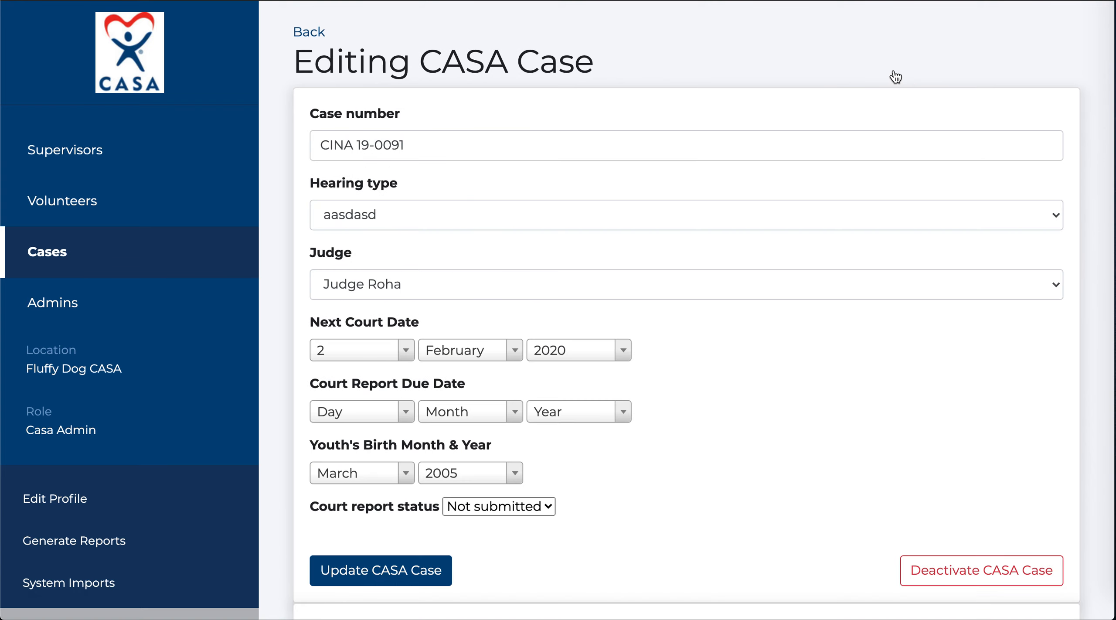
{"action": "left_click", "coordinate": [1051, 273]}
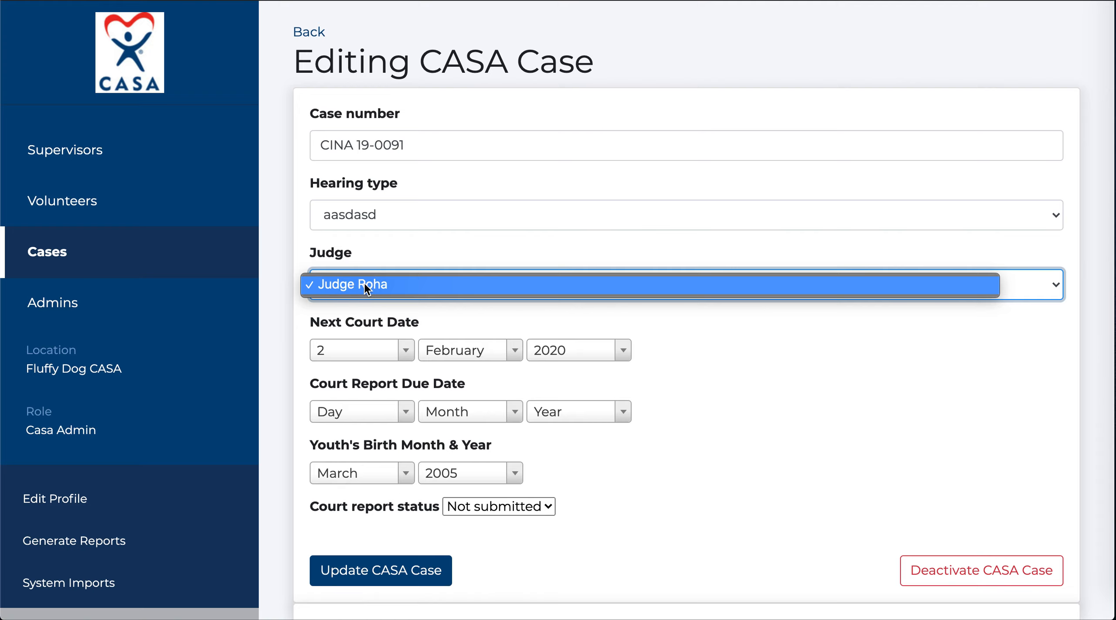
{"action": "left_click", "coordinate": [451, 247]}
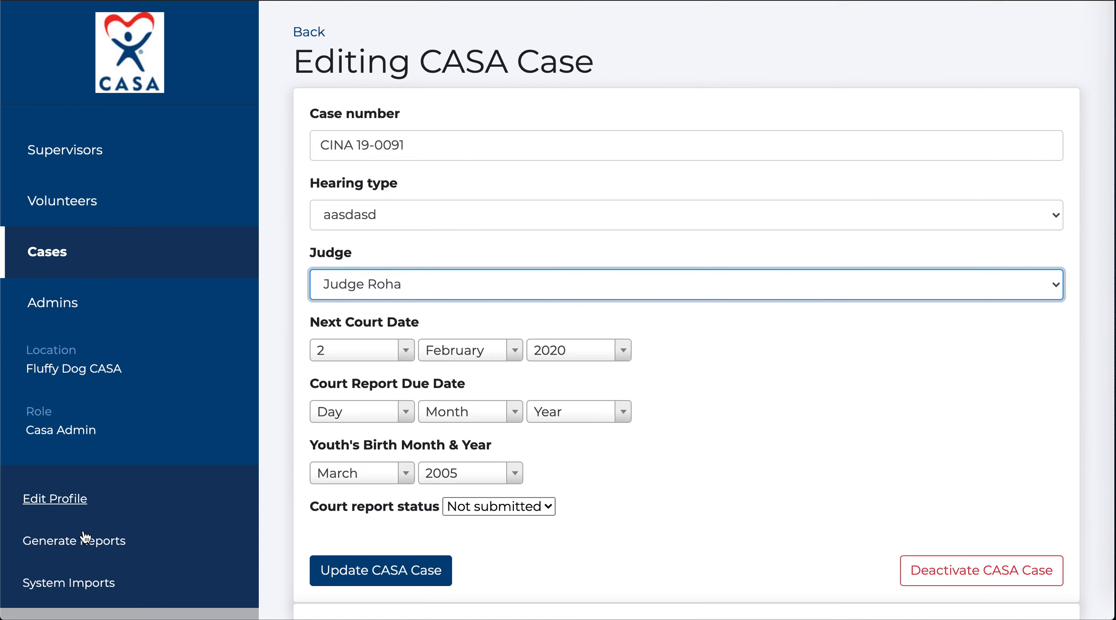
{"action": "scroll", "coordinate": [76, 561], "scroll_direction": "down", "scroll_amount": 10}
{"action": "left_click", "coordinate": [73, 438]}
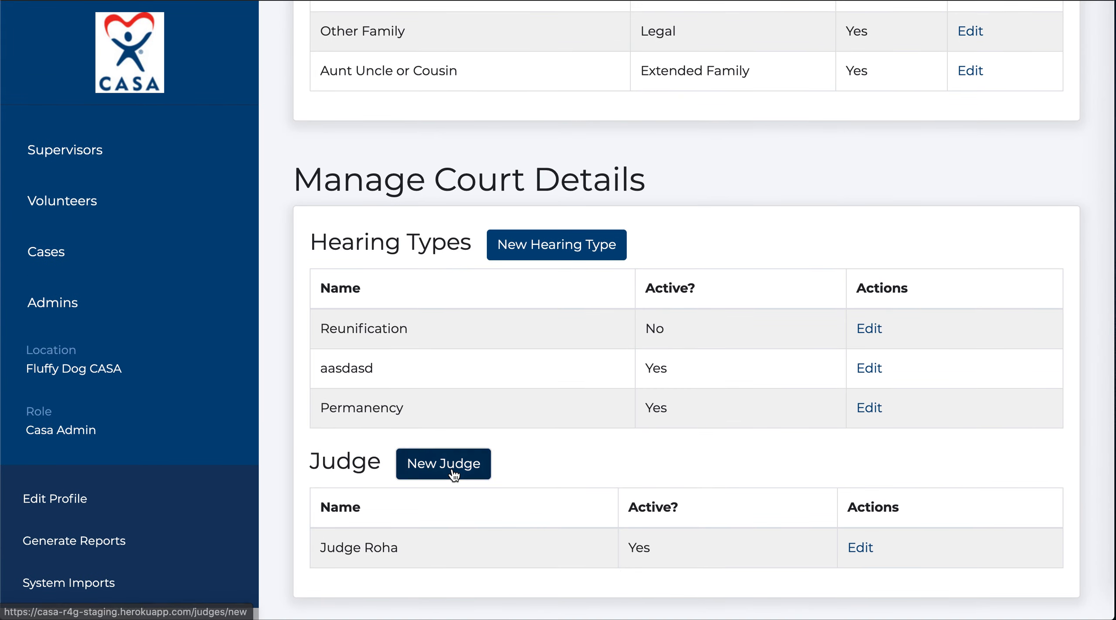
Create a second active judge, entering the new judge's name in the Name field.
{"action": "left_click", "coordinate": [445, 464]}
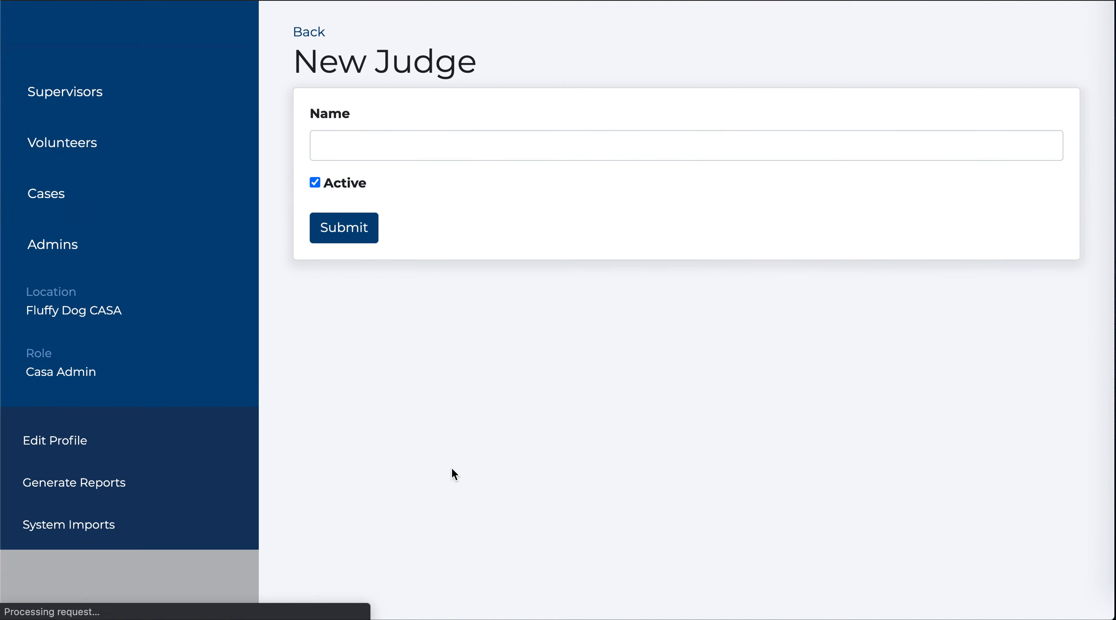
{"action": "left_click", "coordinate": [501, 148]}
{"action": "type", "text": "Judge Samantha"}
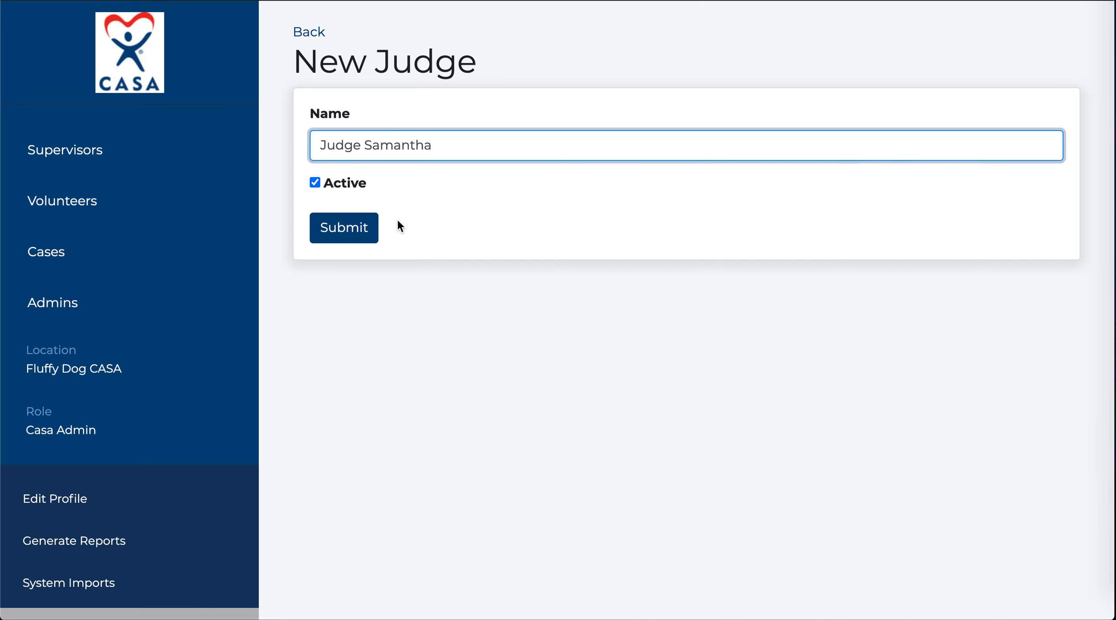
{"action": "left_click", "coordinate": [370, 227]}
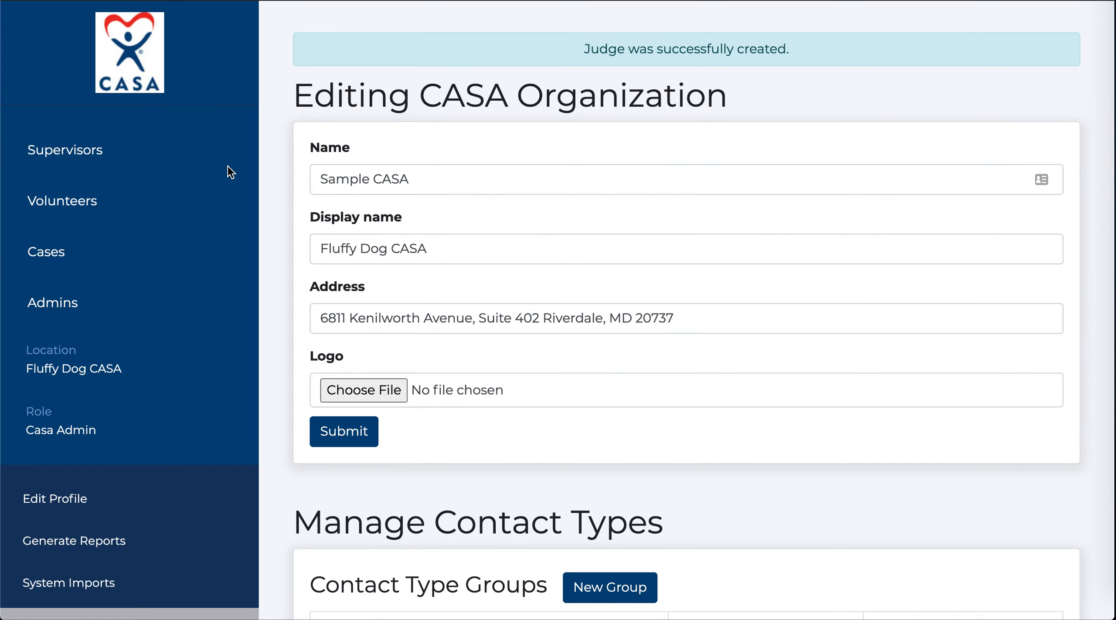
Assign the newly added judge to case CINA 19-0091 and update the case.
{"action": "left_click", "coordinate": [46, 262]}
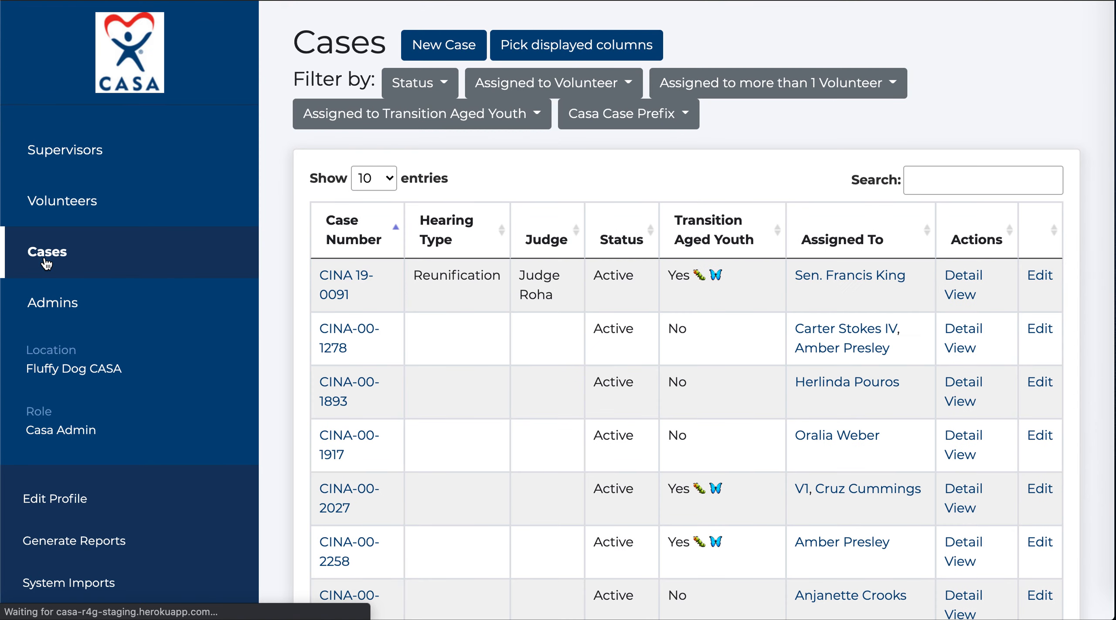
{"action": "left_click", "coordinate": [342, 281]}
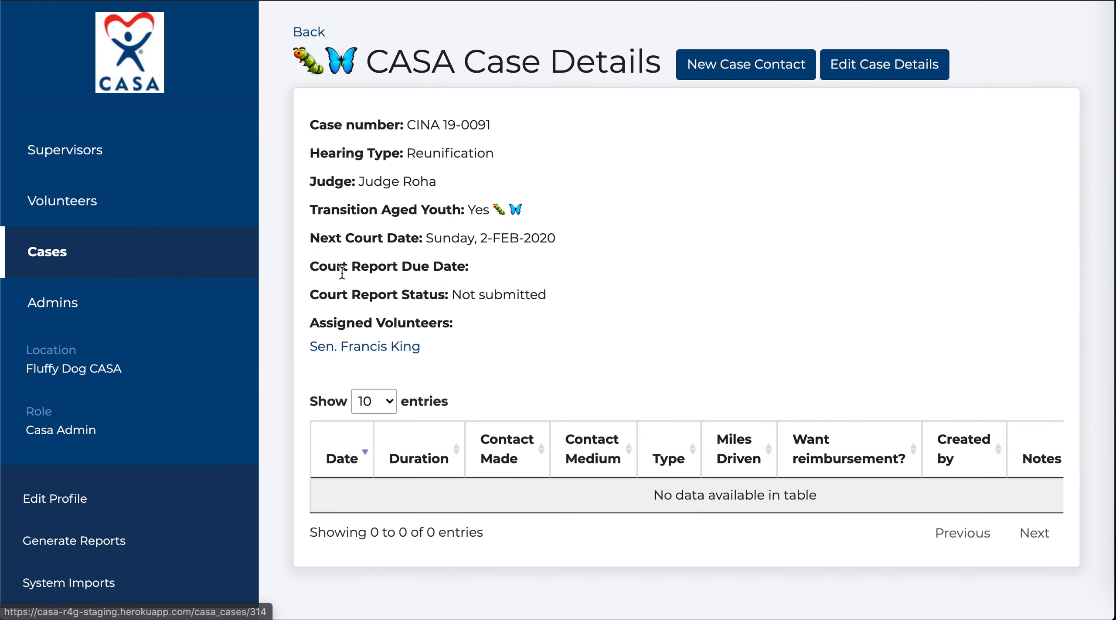
{"action": "left_click", "coordinate": [879, 62]}
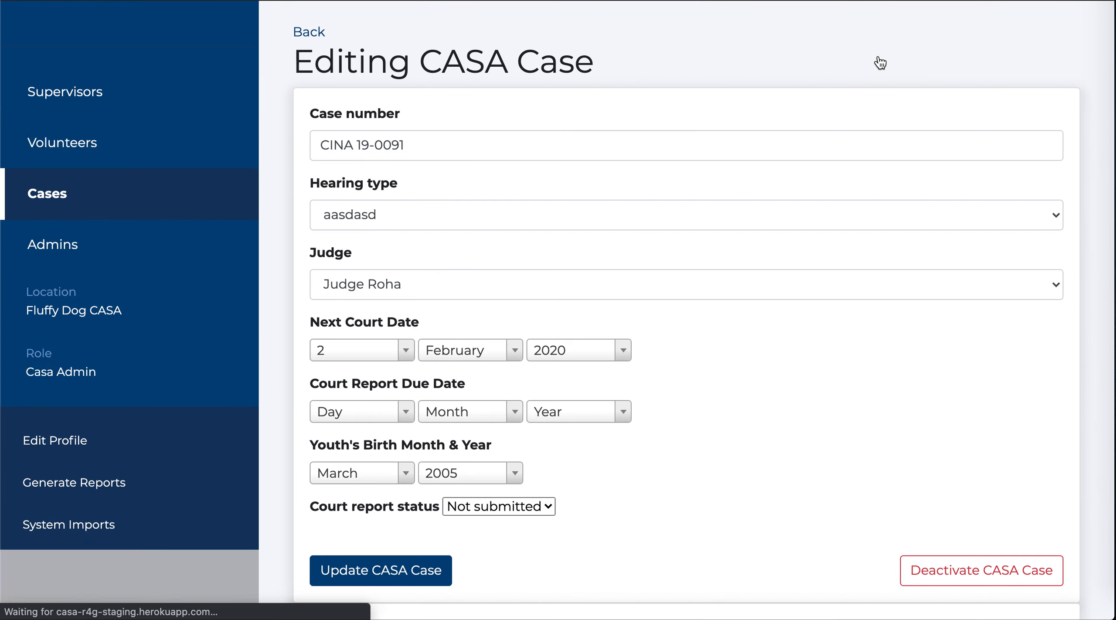
{"action": "left_click", "coordinate": [1044, 288]}
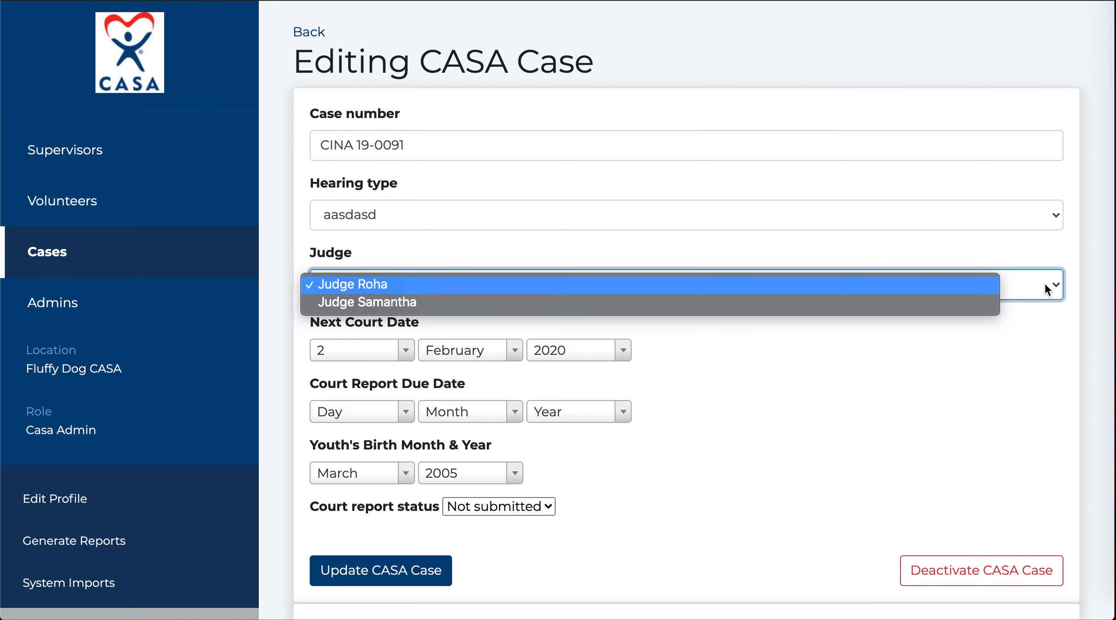
{"action": "left_click", "coordinate": [503, 303]}
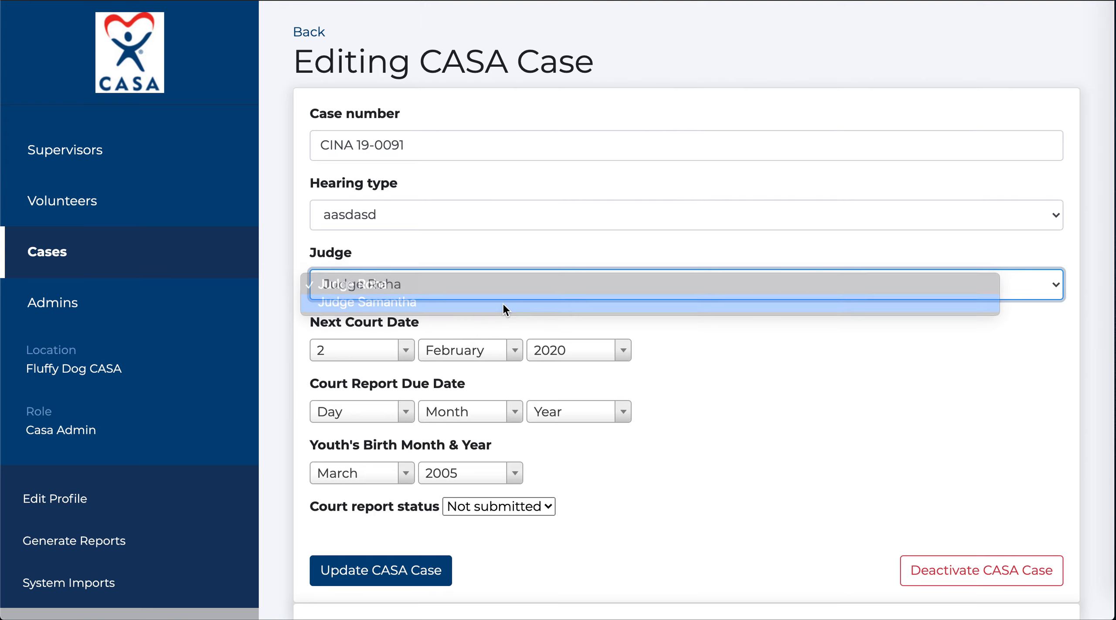
{"action": "left_click", "coordinate": [422, 569]}
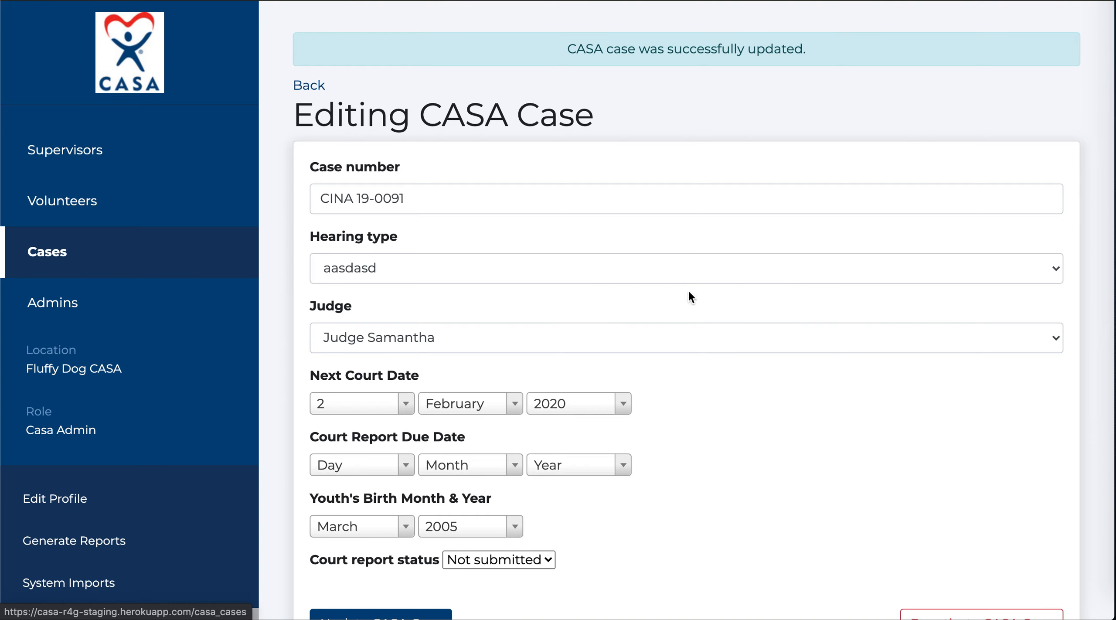
Go to Edit Organization and scroll to Manage Court Details, showing Judges Roha and Samantha.
{"action": "scroll", "coordinate": [661, 265], "scroll_direction": "down", "scroll_amount": 3}
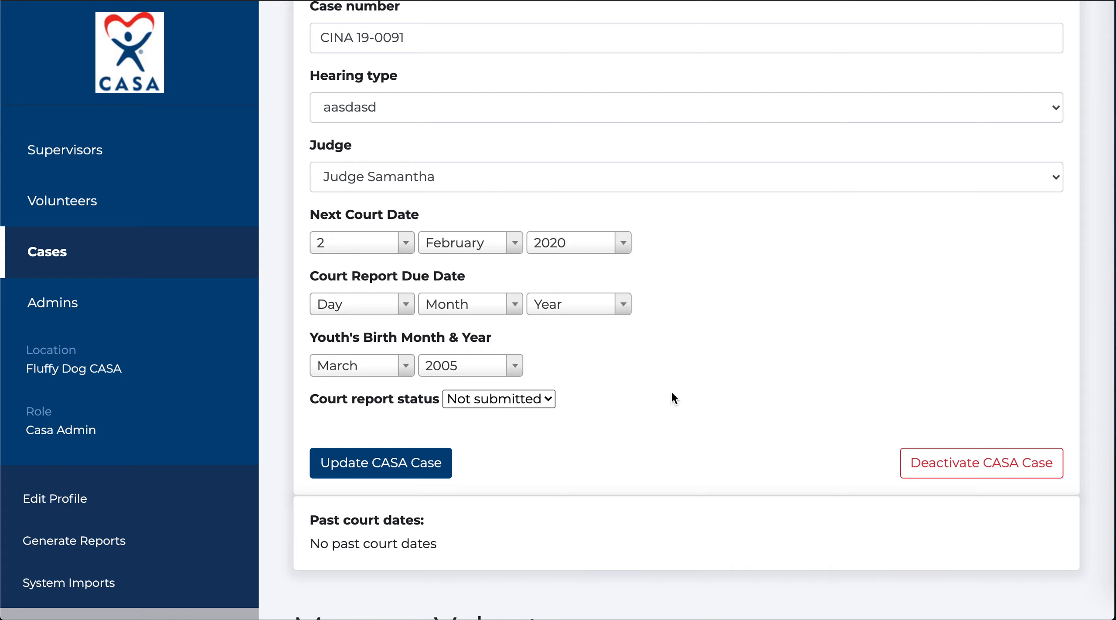
{"action": "scroll", "coordinate": [83, 530], "scroll_direction": "down", "scroll_amount": 4}
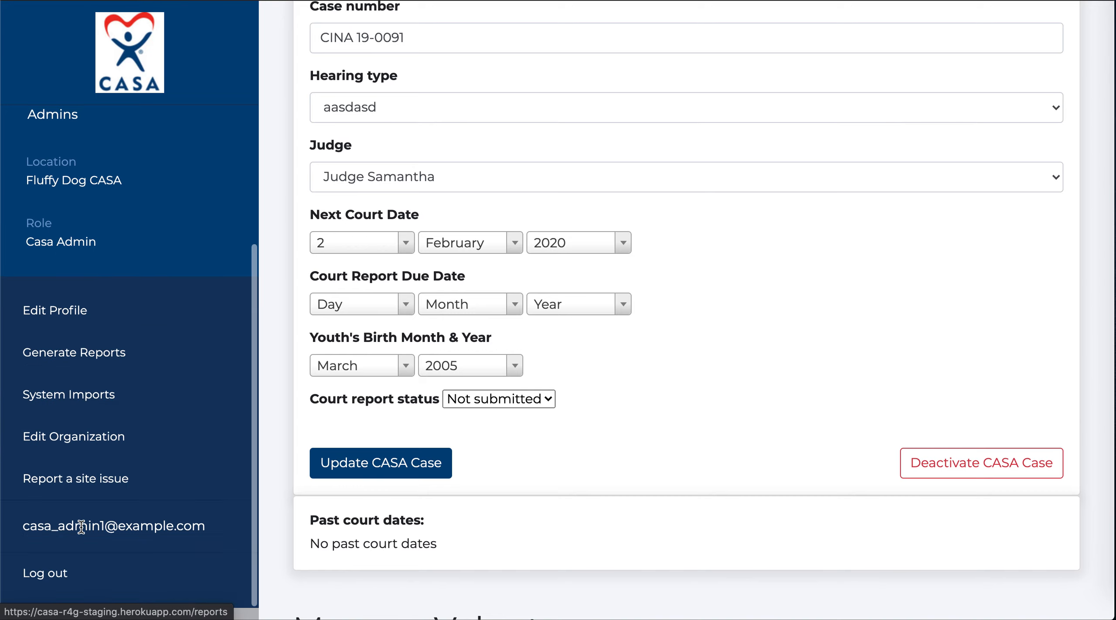
{"action": "left_click", "coordinate": [84, 441]}
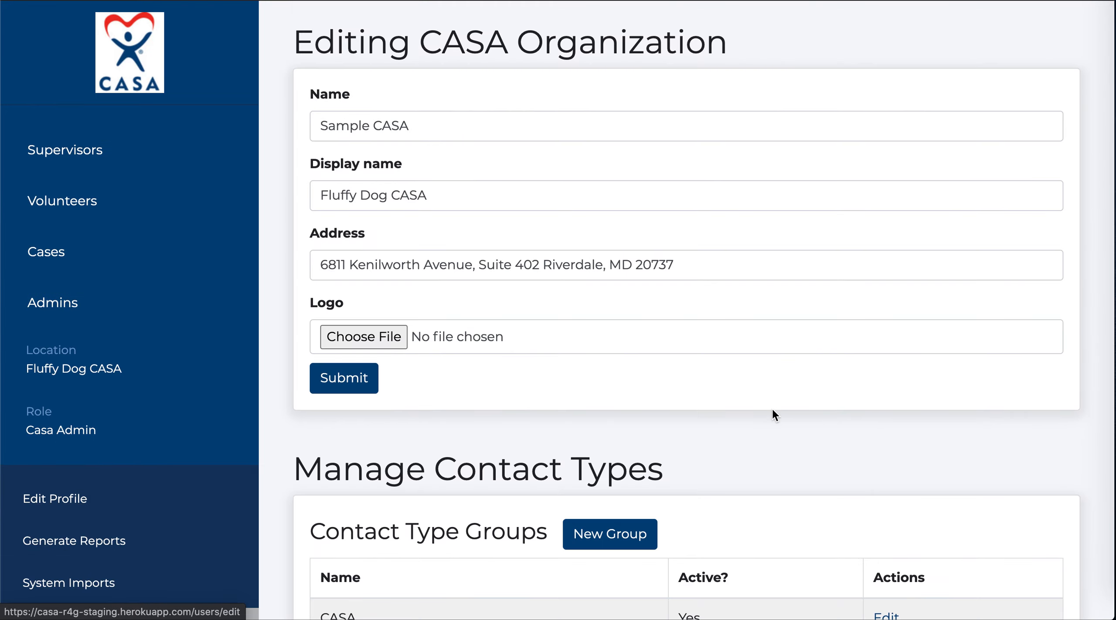
{"action": "scroll", "coordinate": [815, 438], "scroll_direction": "down", "scroll_amount": 10}
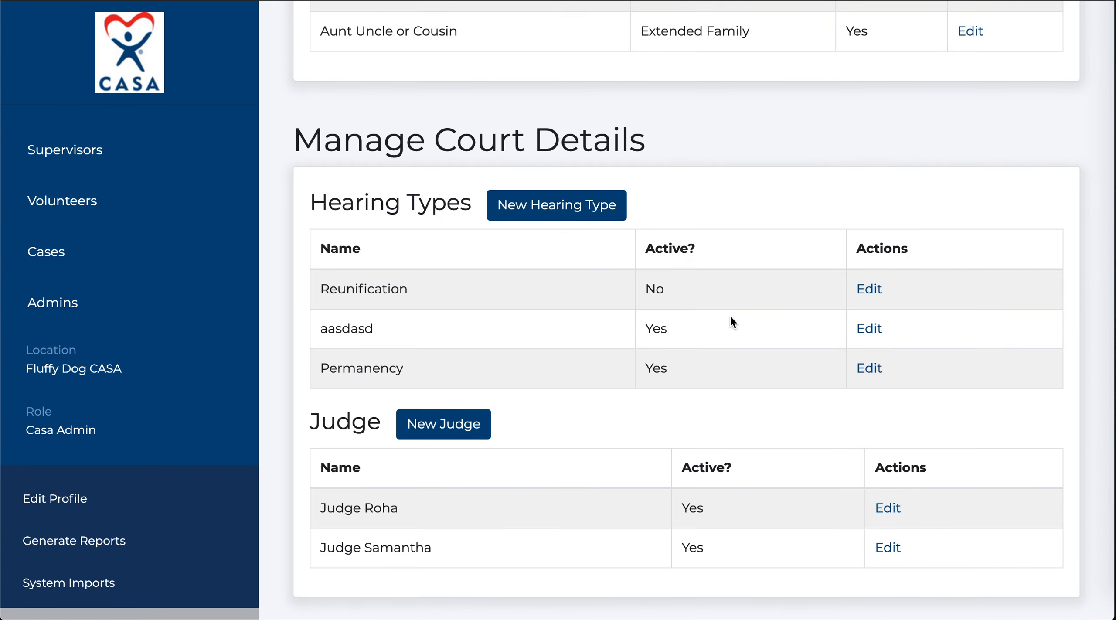